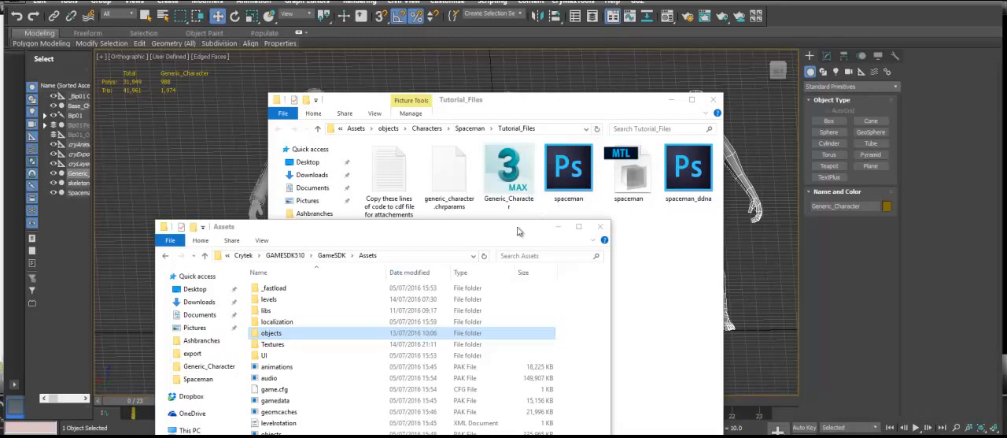
Browse the GameSDK Assets to the Spaceman folder under objects and Characters.
key(Return)
key(Up)
key(Up)
key(Up)
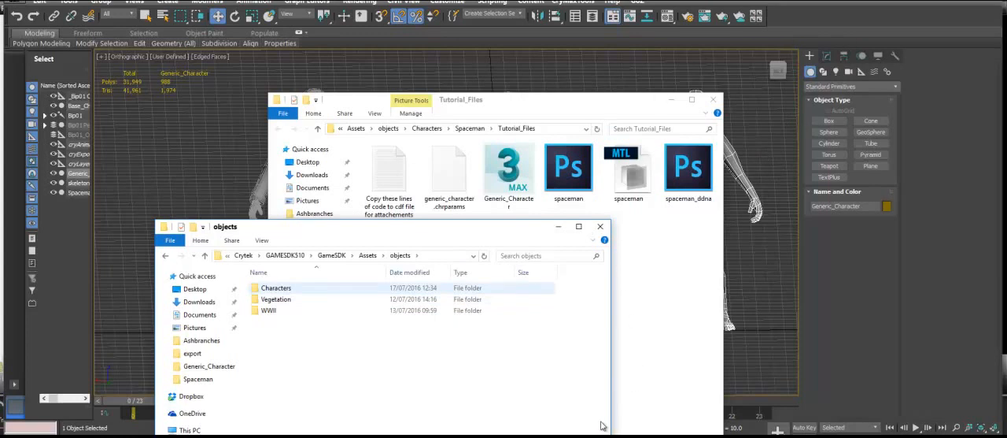
key(Return)
key(Down)
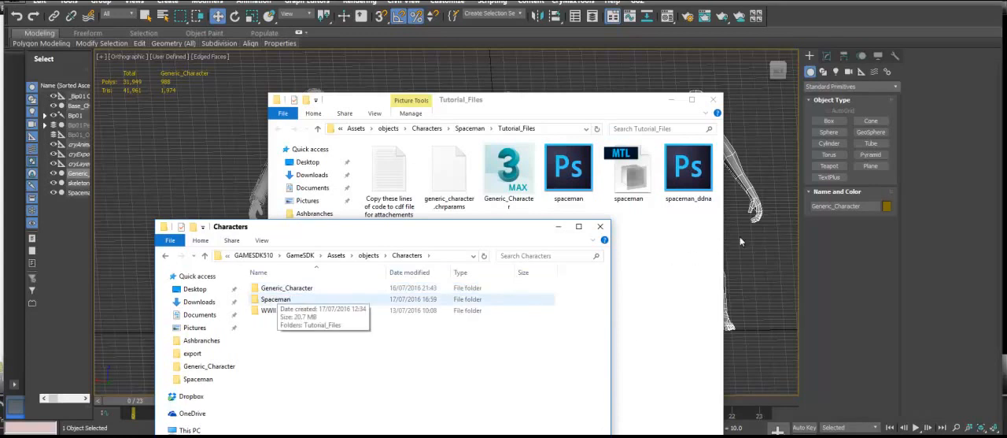
key(Return)
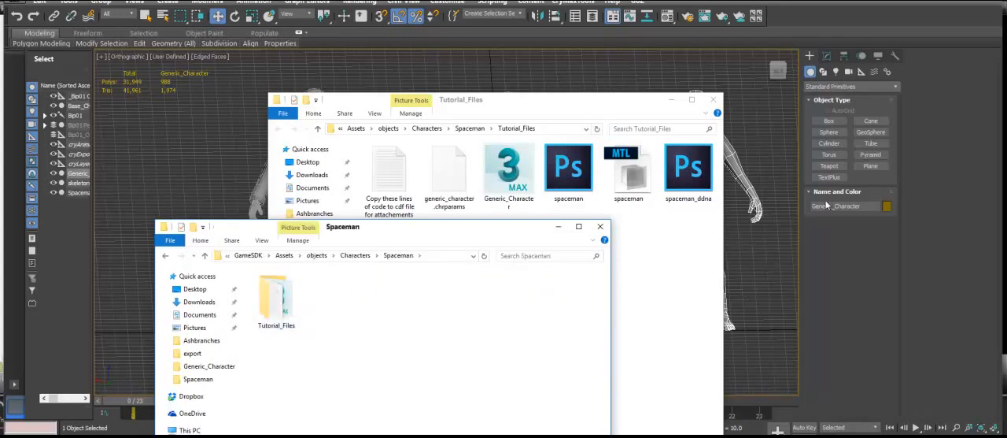
Copy all the files from the Tutorial_Files folder and paste them into the Spaceman folder.
drag(688, 243, 364, 143)
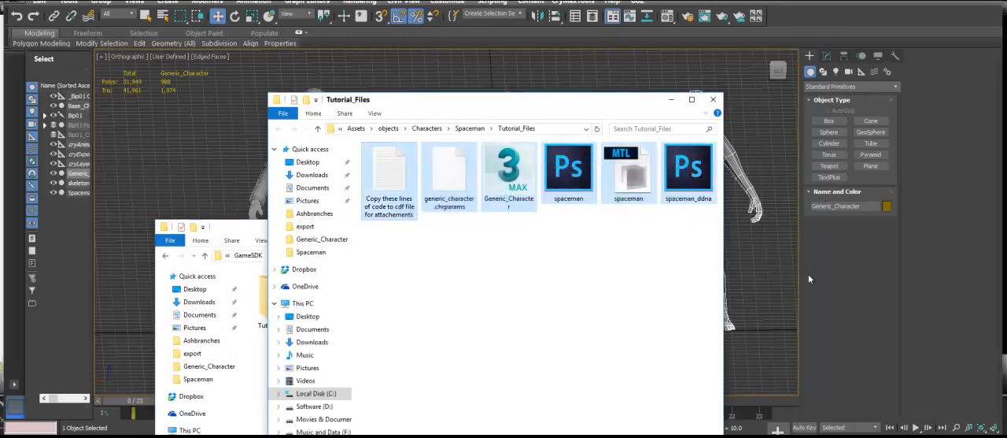
key(shift+F10)
key(Down)
key(Down)
key(Down)
key(Down)
key(Down)
key(Down)
key(Down)
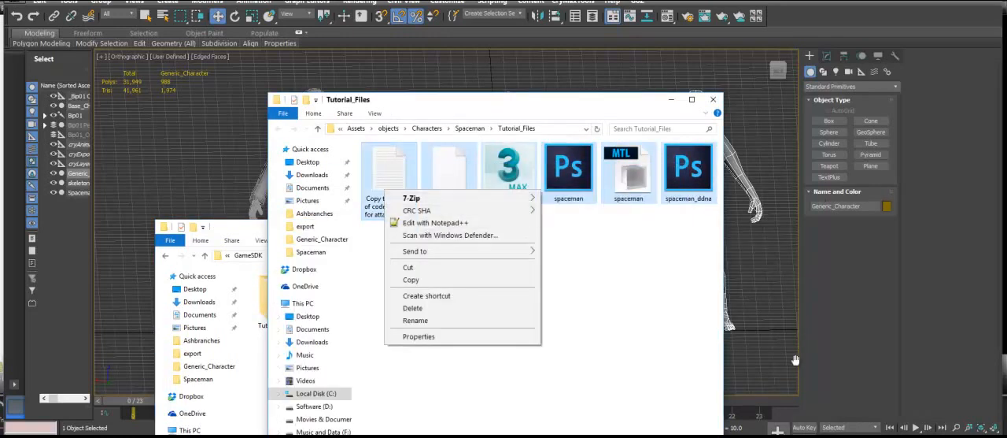
key(Return)
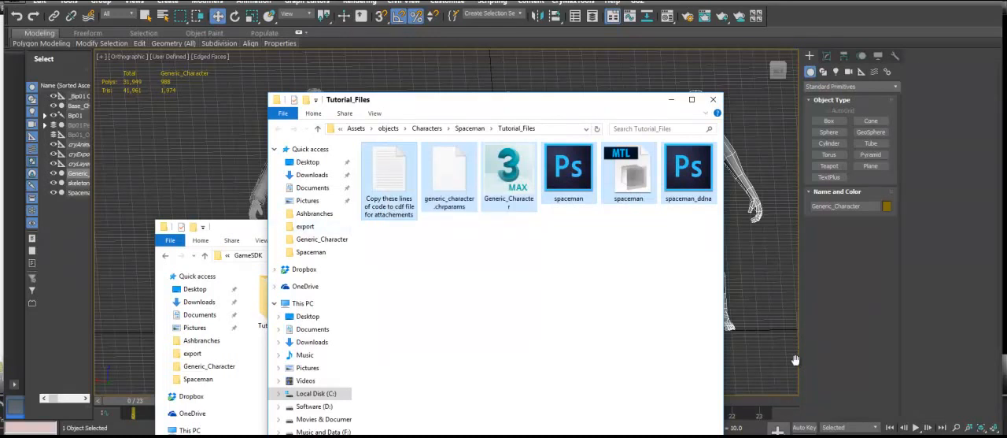
key(alt+Tab)
right_click(363, 369)
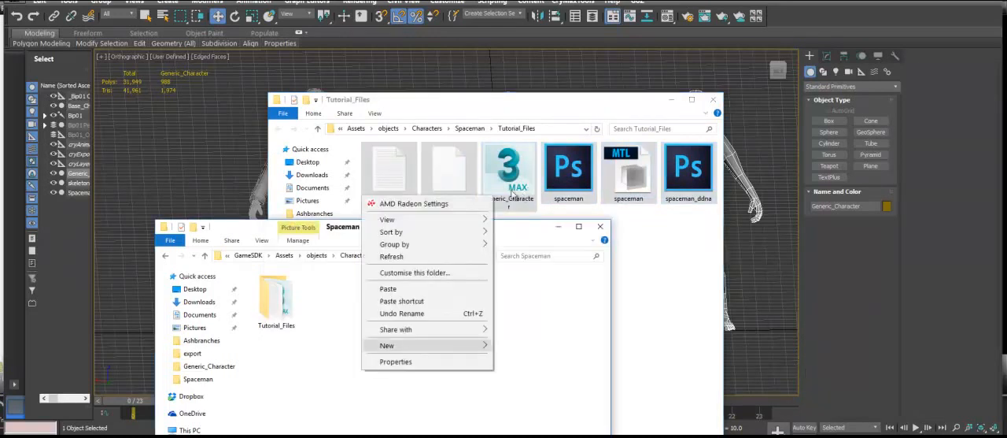
key(Return)
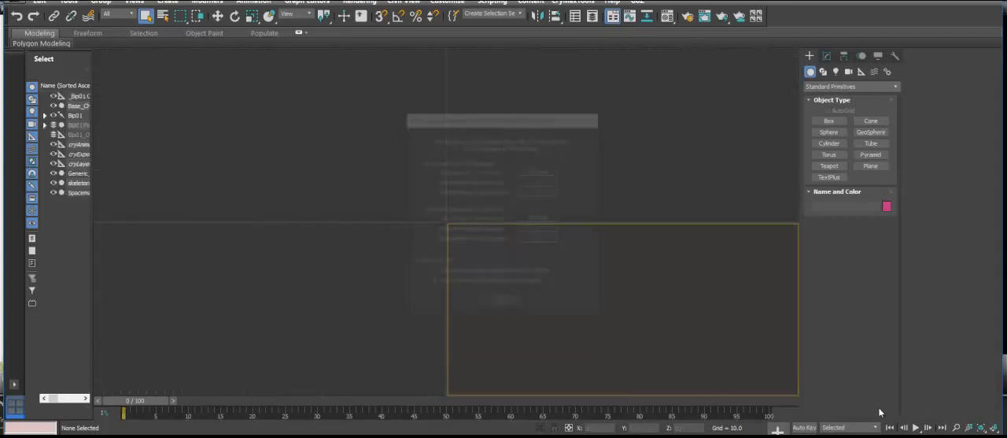
Accept the scene's loading prompt, select the Generic_Character mesh and hide it.
key(Return)
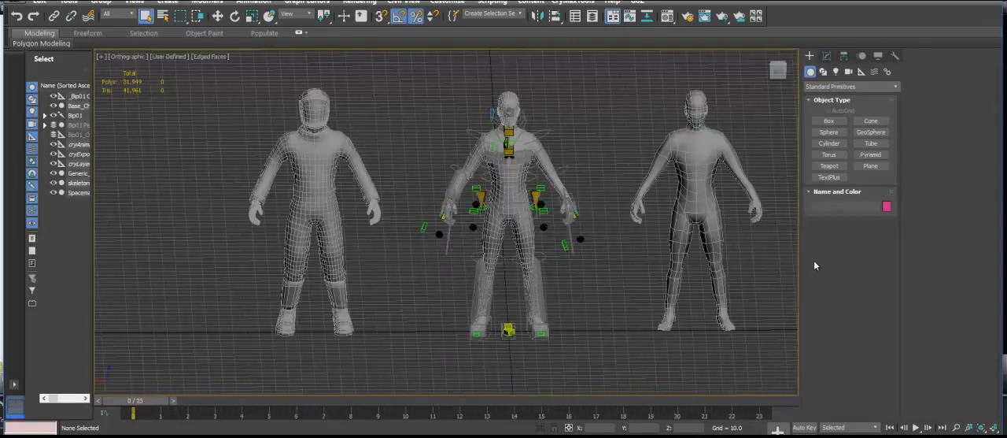
click(596, 232)
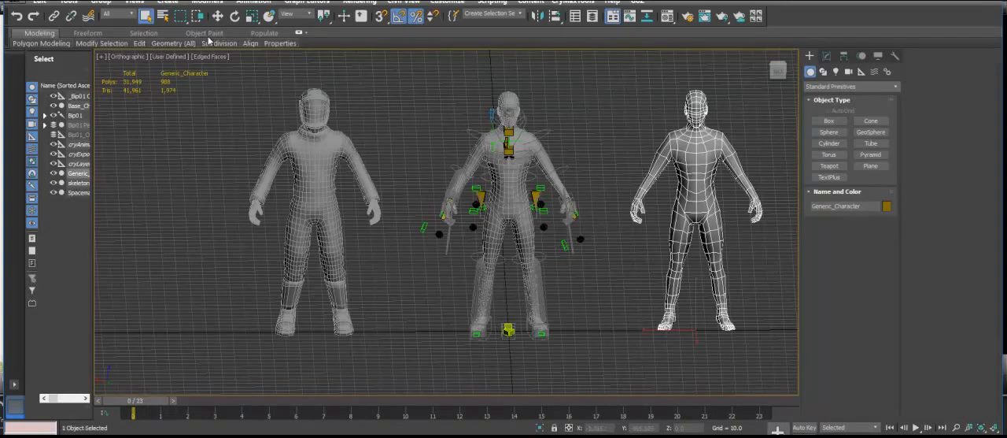
key(ctrl+z)
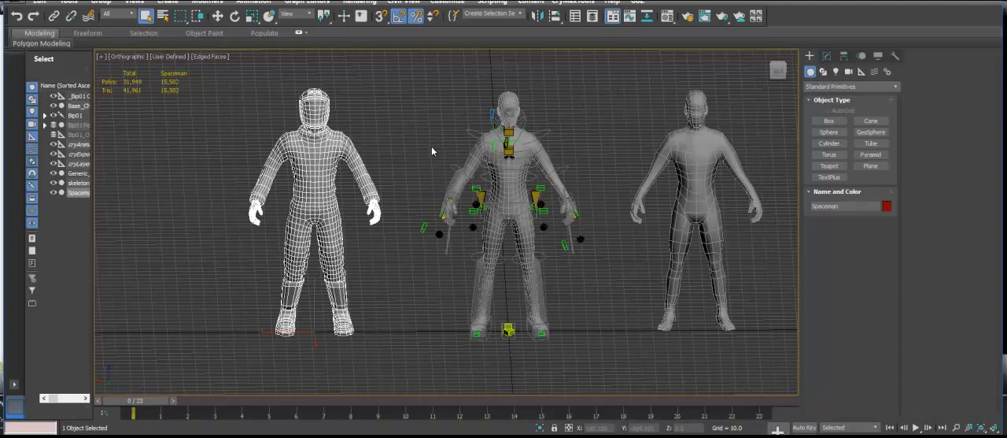
key(w)
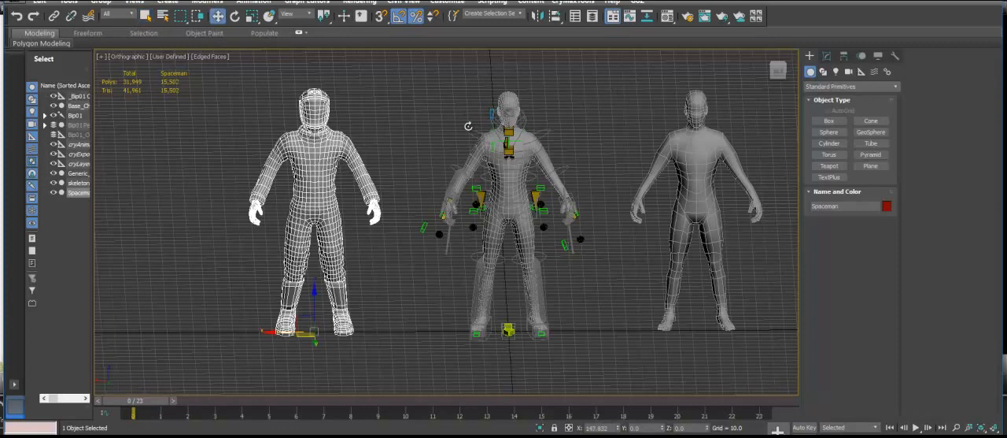
key(ctrl+z)
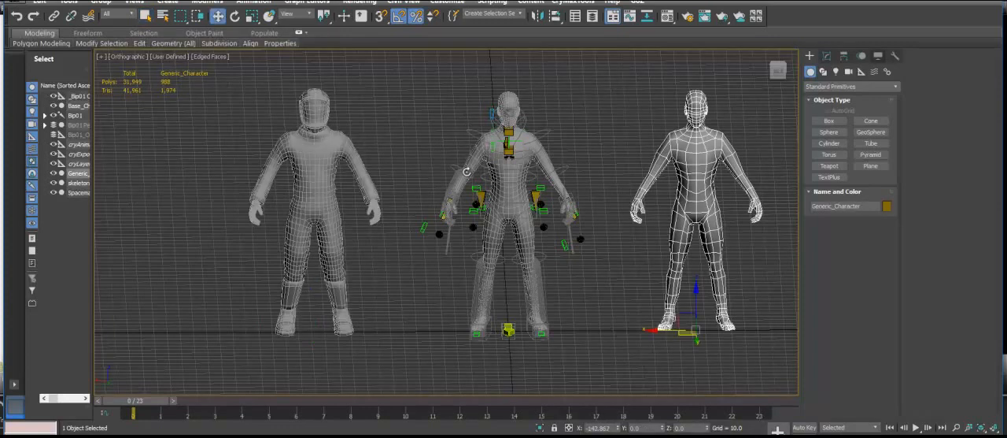
click(878, 56)
click(948, 83)
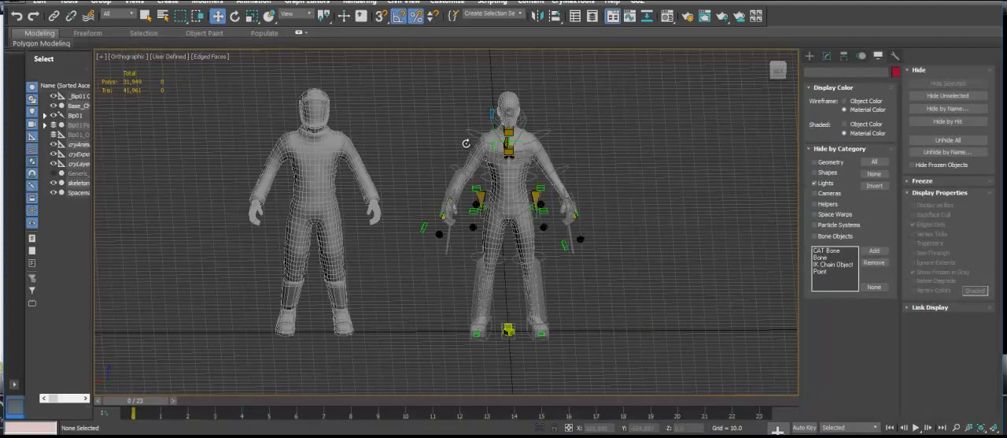
Select the Spaceman mesh and set its X position to 0 so it sits on the skeleton.
click(315, 158)
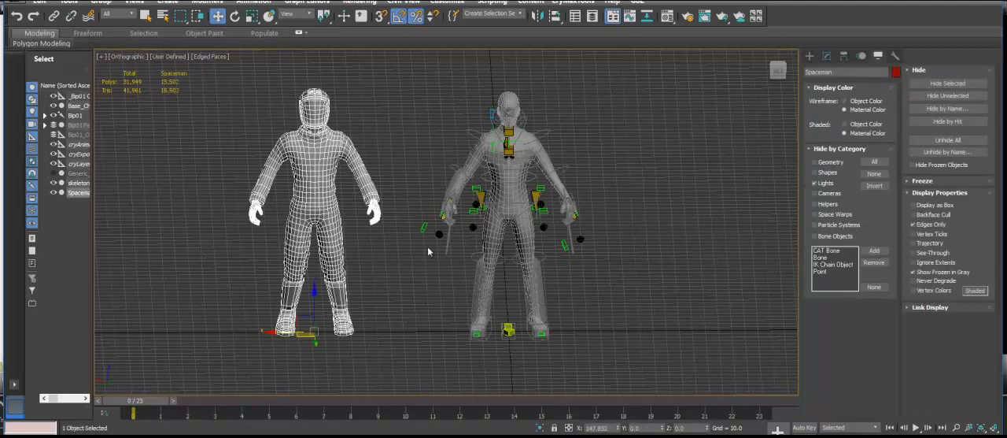
right_click(617, 428)
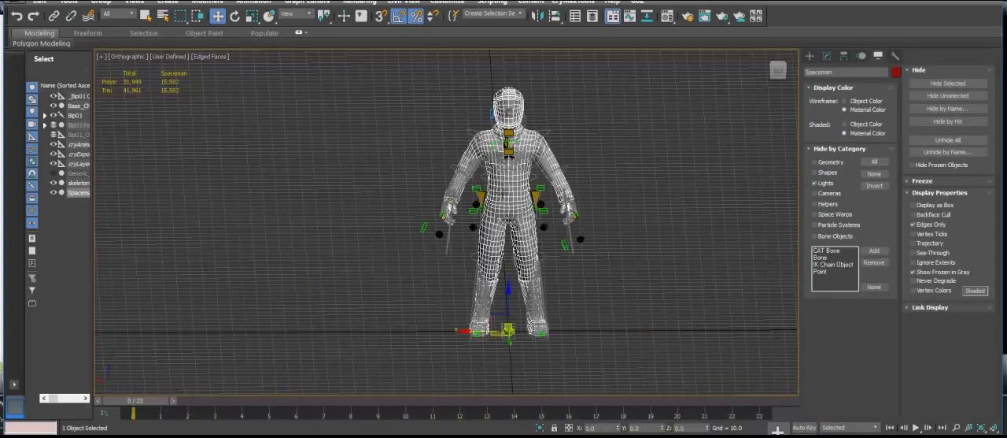
Apply Skin Wrap to the Spaceman mesh with the base character mesh as its source, and convert it to a Skin modifier.
click(826, 56)
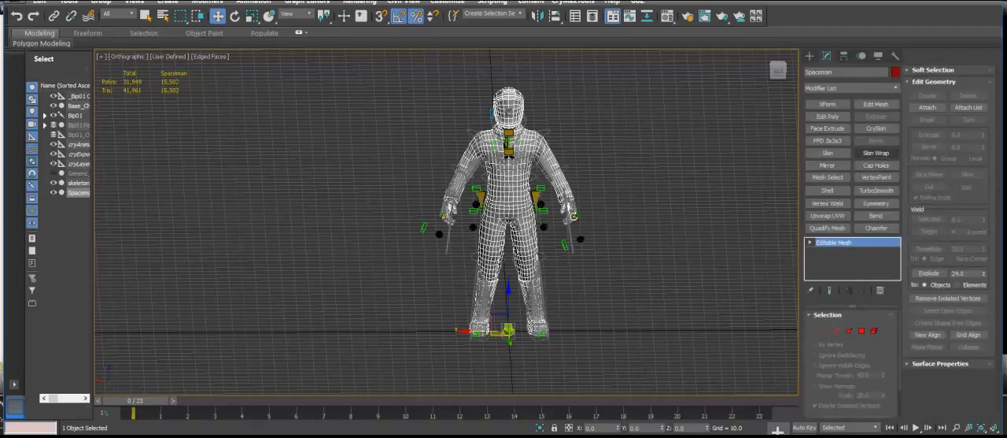
click(876, 152)
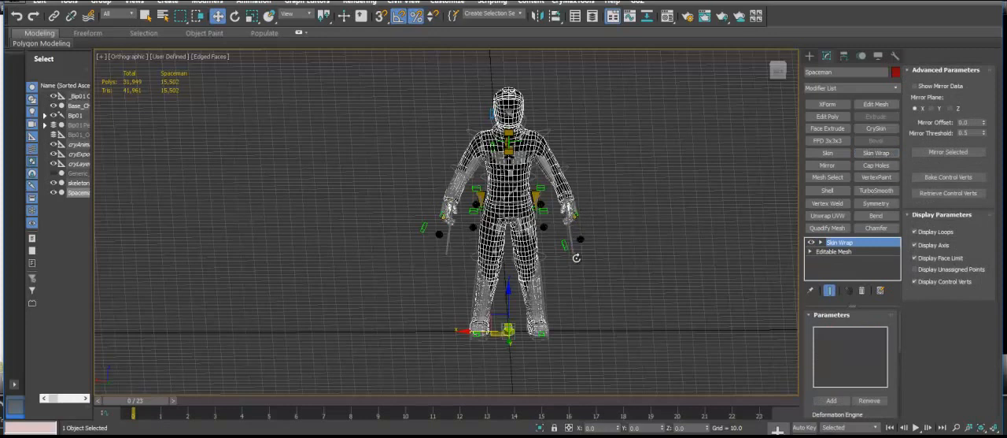
click(831, 401)
scroll(575, 271, up, 6)
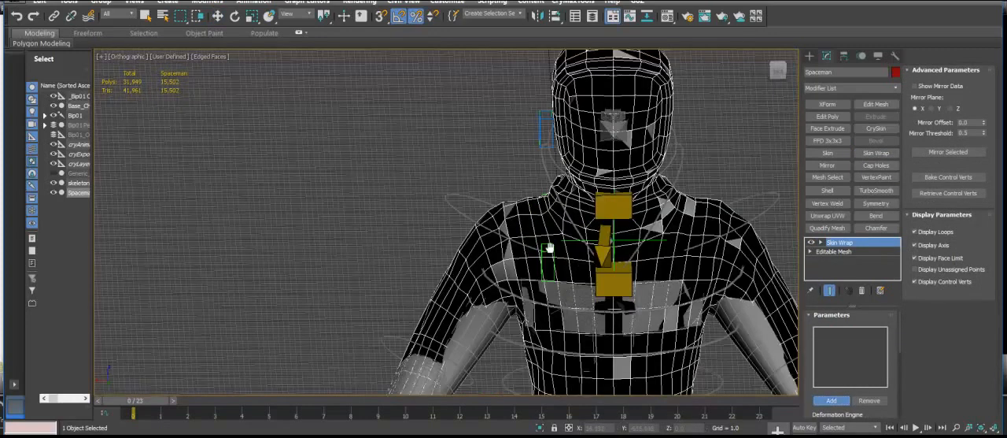
click(540, 199)
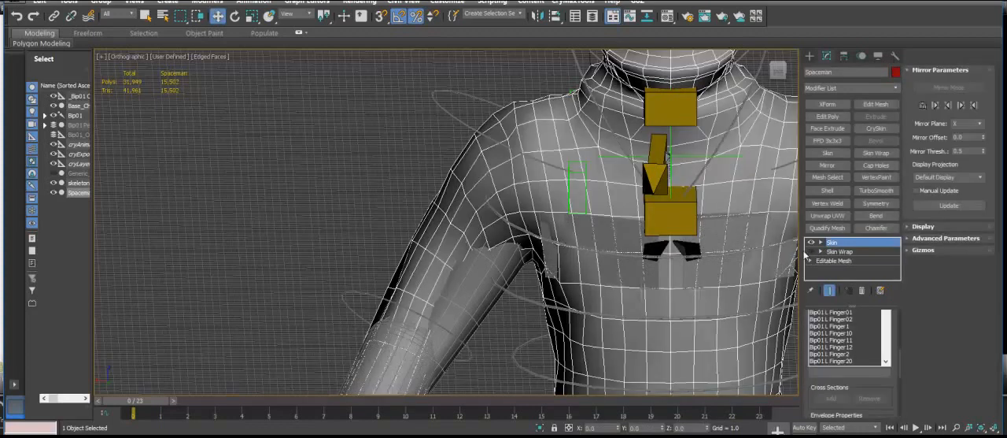
Delete the Skin Wrap modifier from the Spaceman's stack and make the Skin modifier current.
right_click(808, 252)
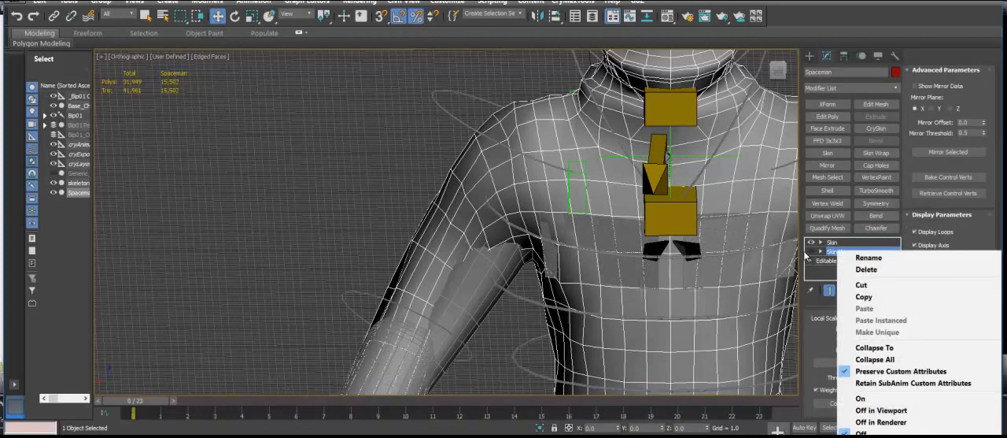
click(866, 269)
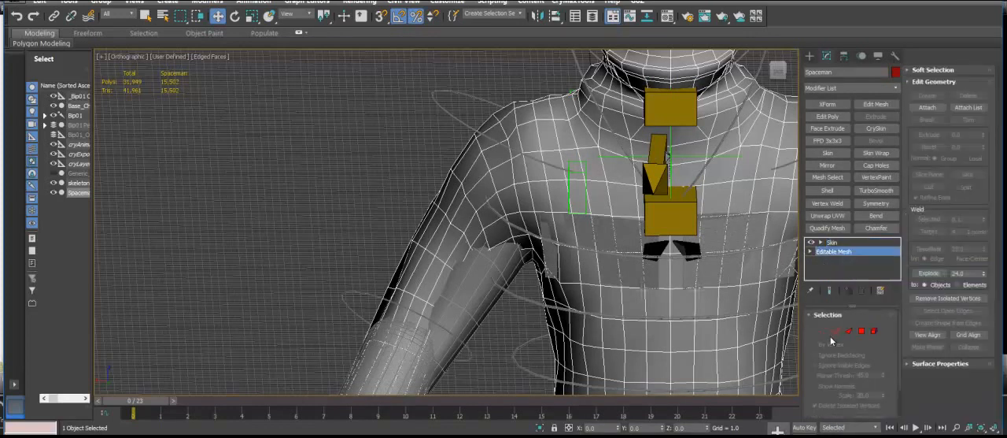
click(833, 241)
key(z)
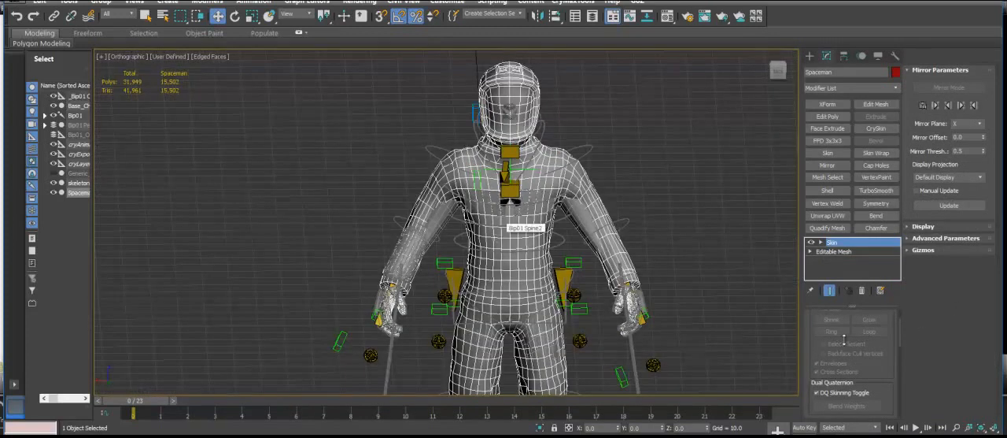
Test the arm skinning by rotating the Bip01 R UpperArm bone, and undo the rotation.
alt+middle_drag(848, 272, 883, 327)
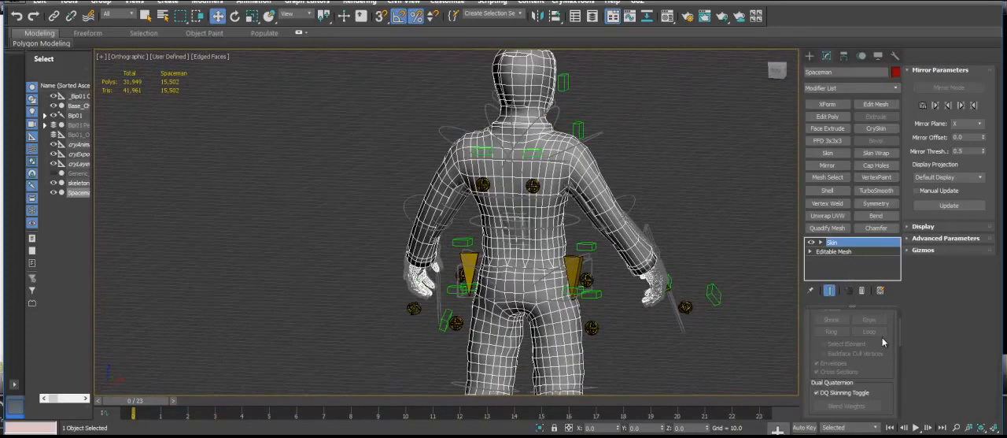
click(880, 346)
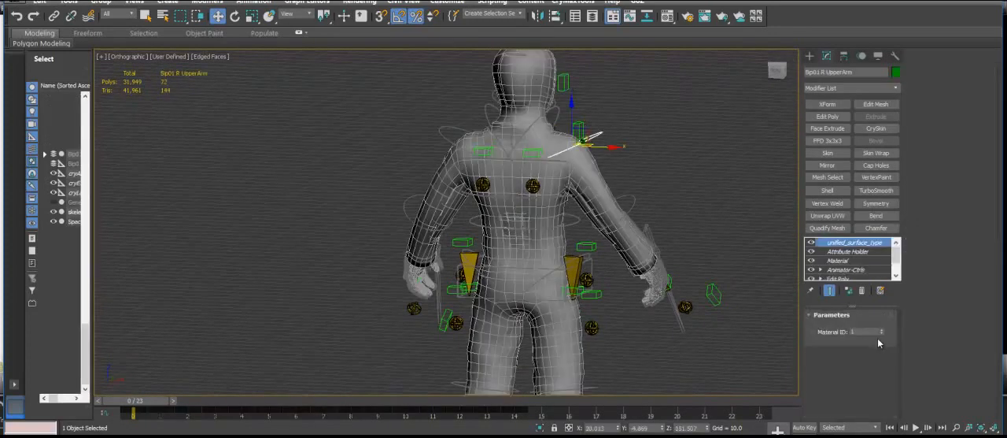
key(e)
alt+middle_drag(876, 368, 876, 383)
drag(876, 392, 873, 337)
alt+middle_drag(873, 338, 873, 327)
drag(874, 315, 661, 314)
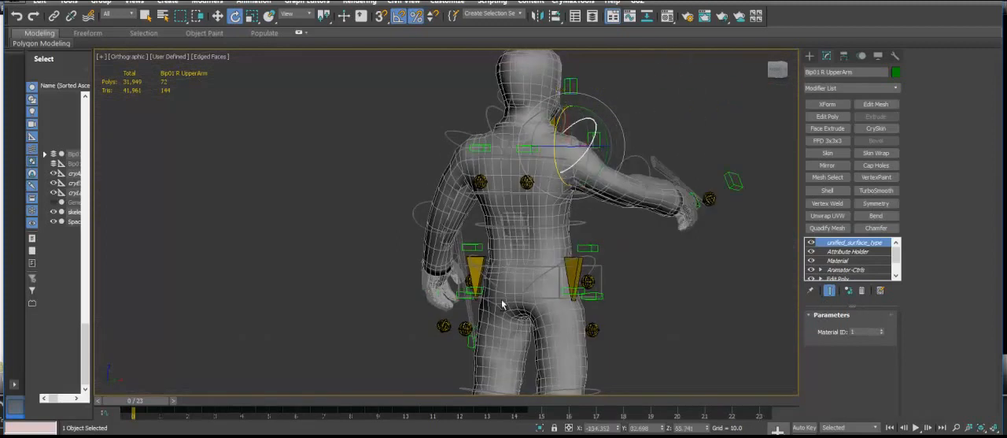
key(ctrl+z)
key(ctrl+z)
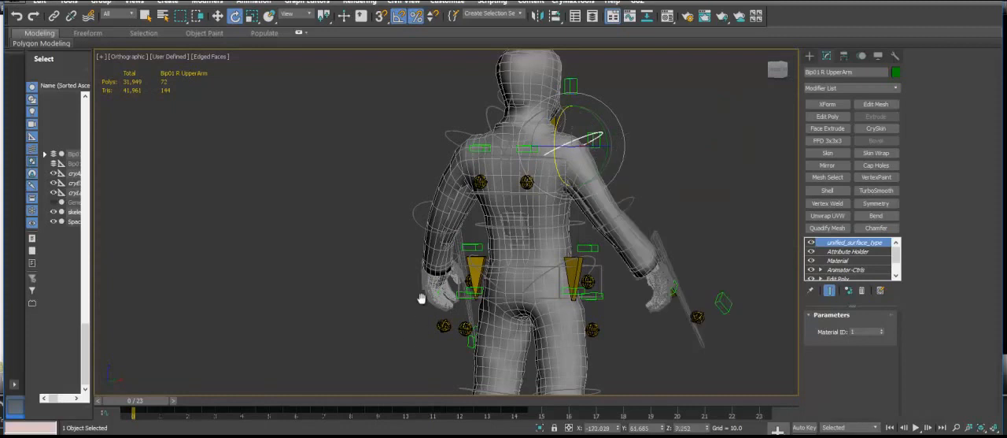
Test the knee skinning by rotating the Bip01 R Calf bone, and undo the rotation.
alt+middle_drag(382, 297, 394, 311)
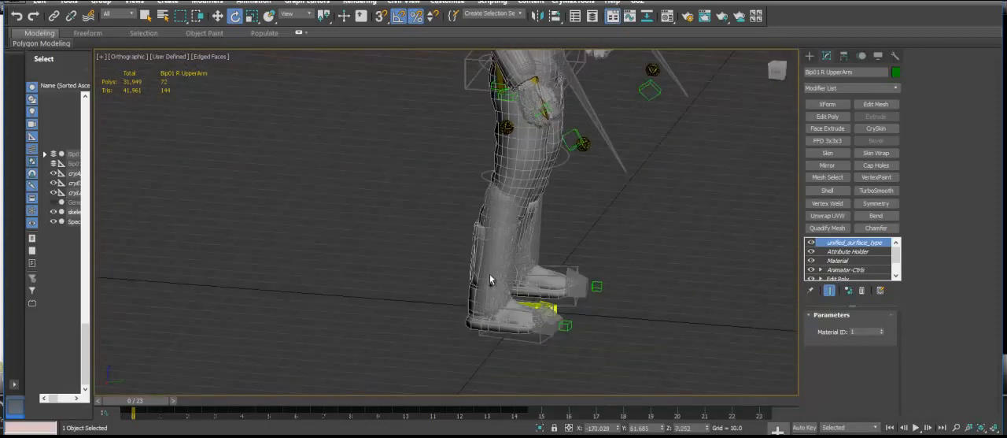
scroll(533, 297, up, 6)
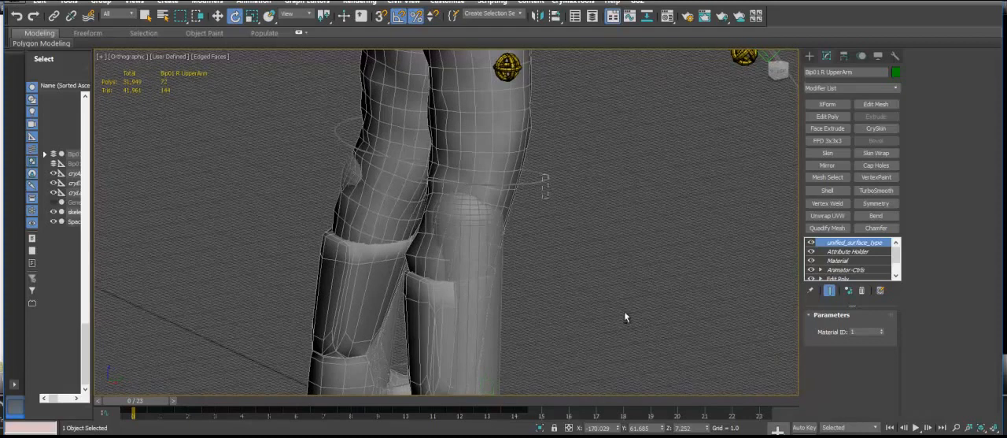
click(486, 314)
drag(511, 131, 316, 287)
key(ctrl+z)
scroll(515, 370, down, 5)
alt+middle_drag(515, 375, 465, 259)
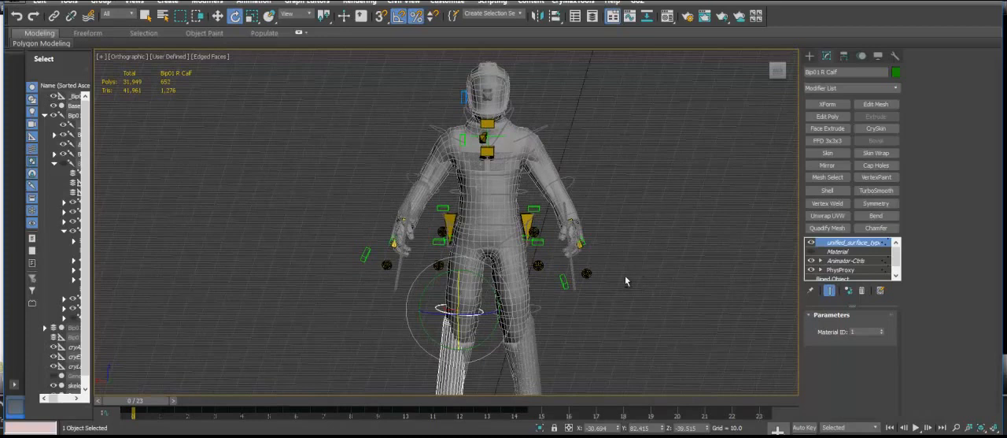
Hide the viewport grid and reselect the Spaceman mesh.
key(g)
click(439, 262)
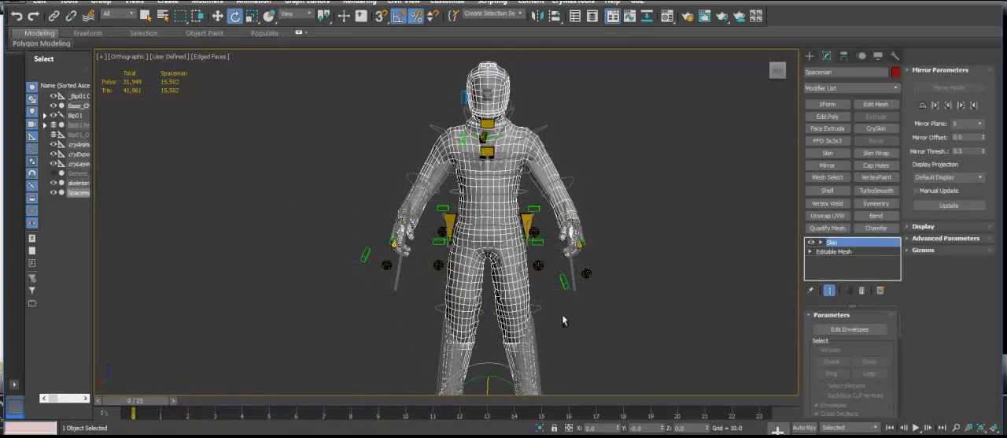
Save the scene under the new name Spaceman in the GameSDK objects/Characters/Spaceman folder.
key(alt+f)
key(Down)
key(Down)
key(Down)
key(Down)
key(Return)
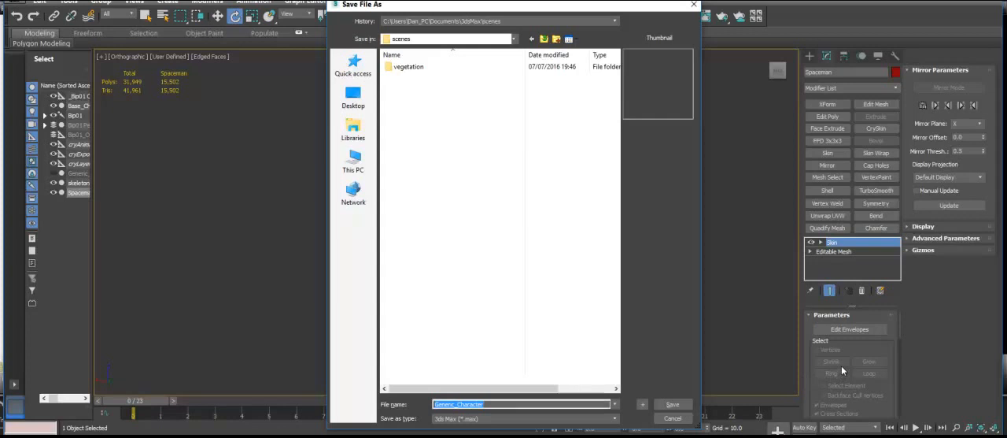
click(616, 21)
click(496, 37)
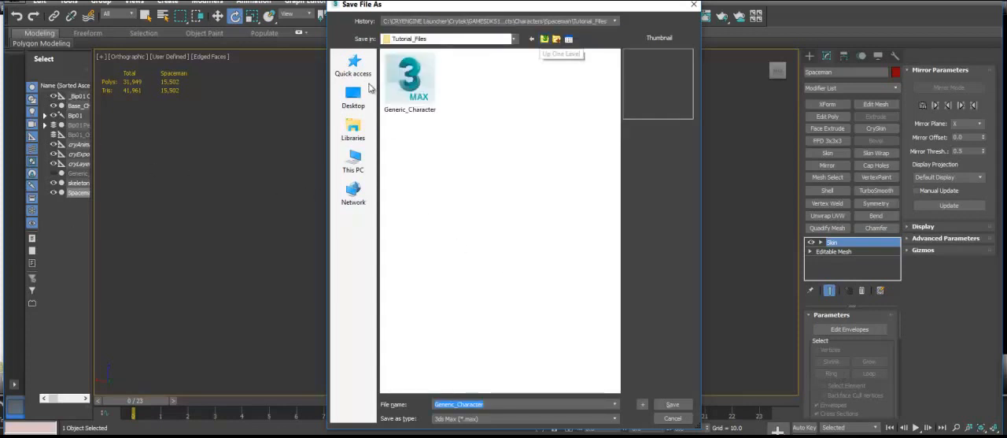
click(544, 39)
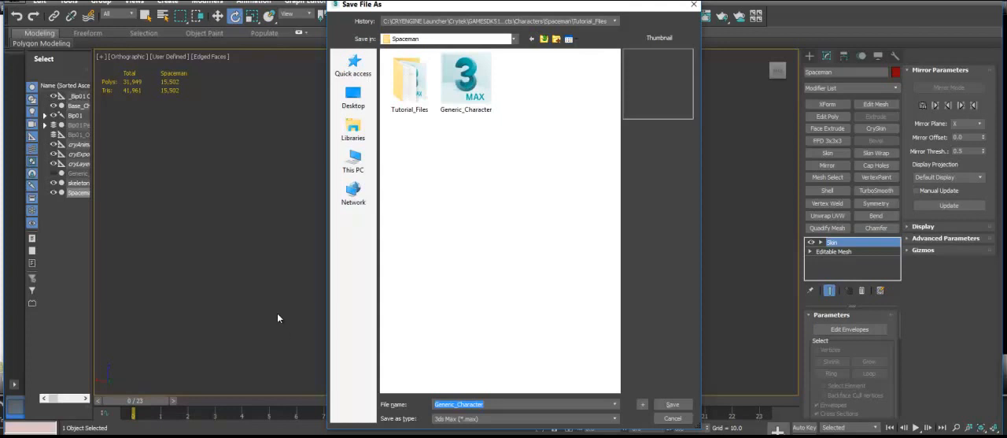
text(Spaceman)
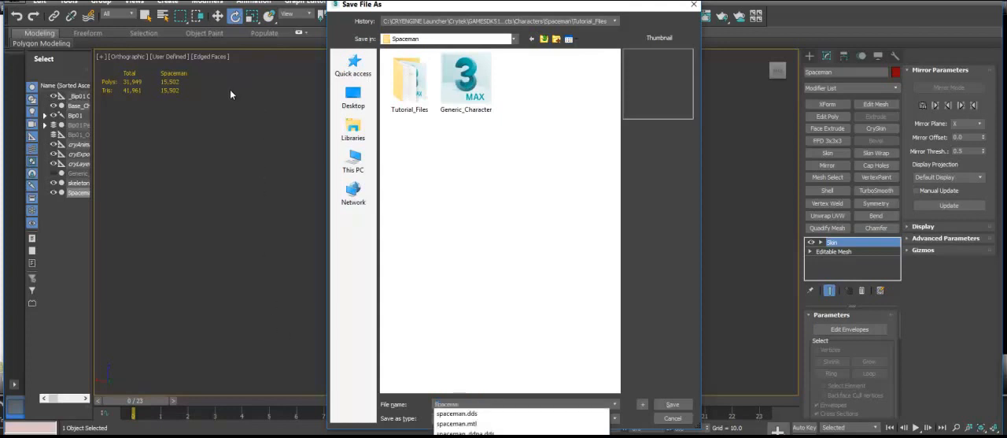
key(Return)
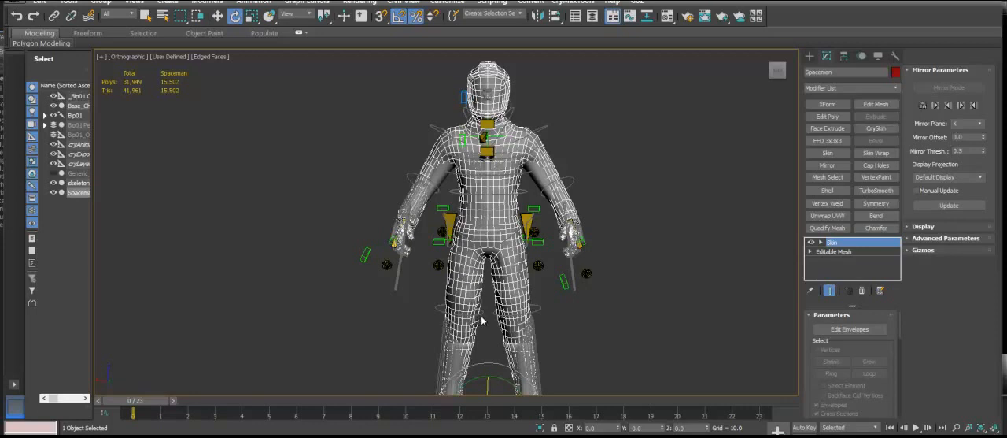
Replace Generic_Character with the selected Spaceman in the CRYENGINE Exporter's geometry list and export it as a Character Skin (*.skin).
click(895, 56)
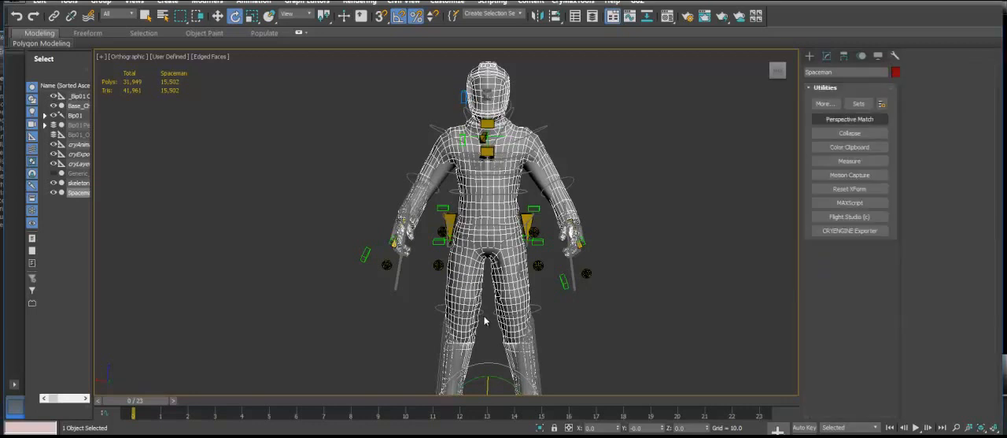
click(850, 230)
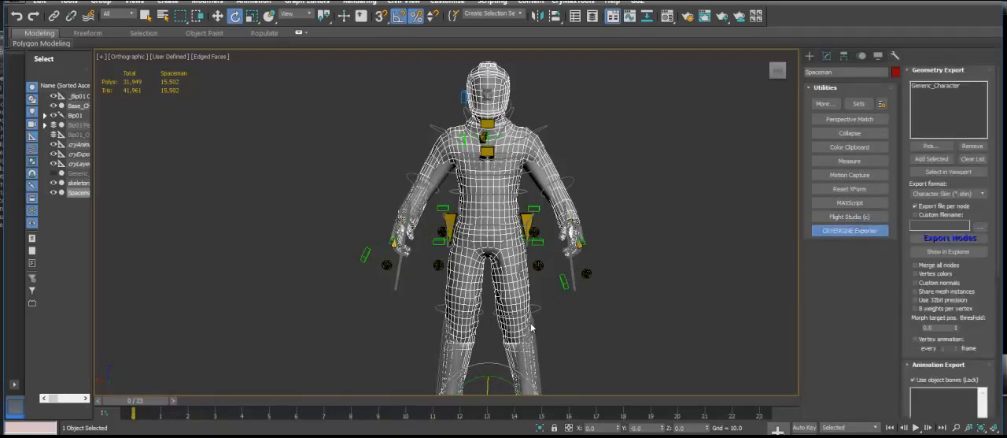
click(973, 158)
click(931, 159)
click(949, 239)
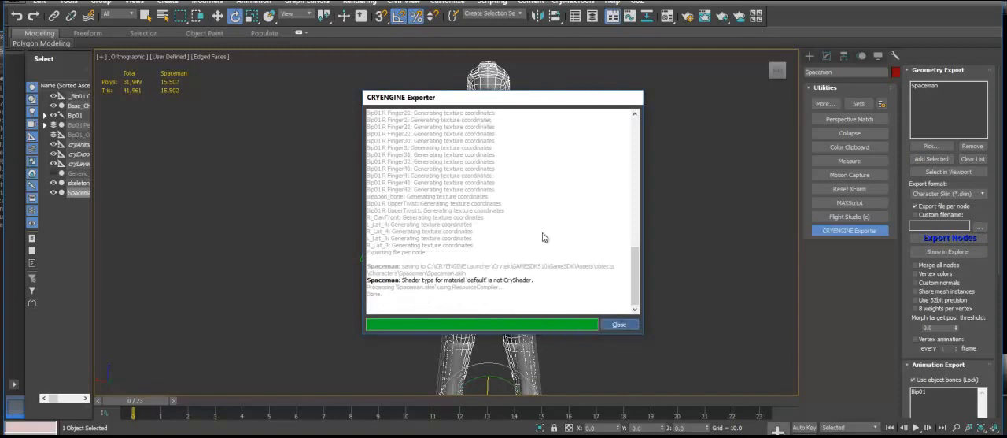
click(619, 324)
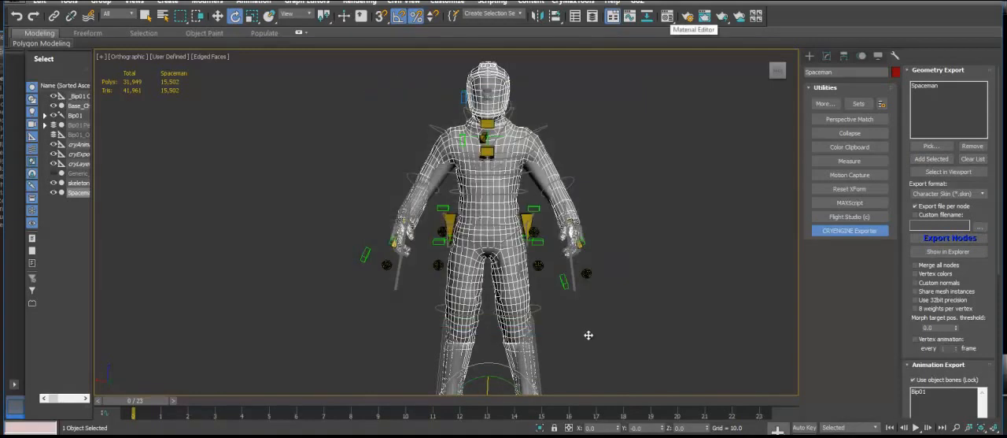
Assign the Crytek Shader material to the Spaceman and export it again, overwriting the existing Spaceman.skin.
key(m)
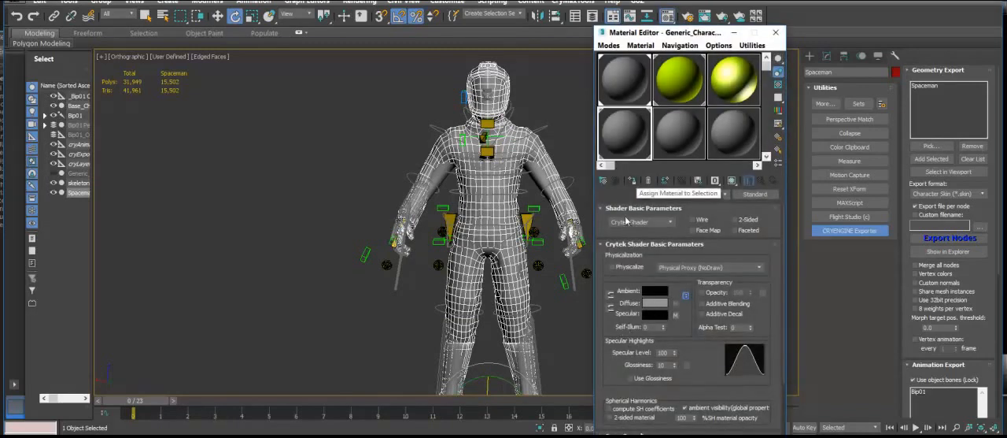
click(775, 32)
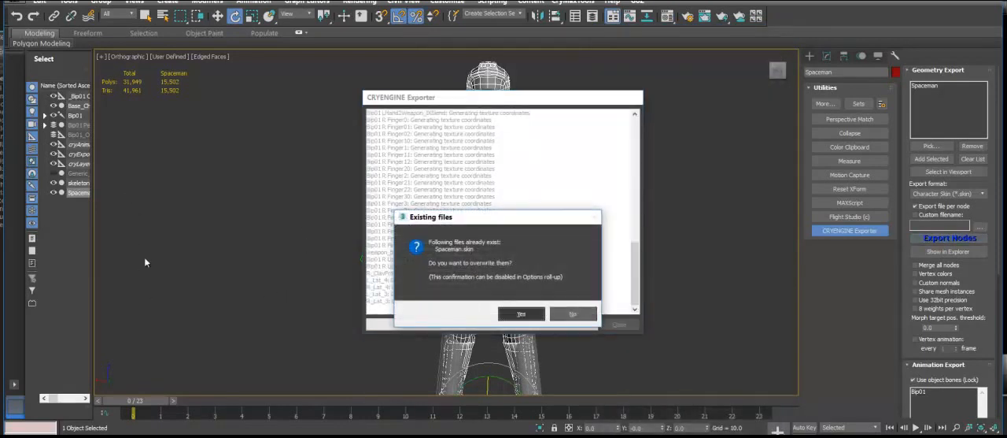
key(Return)
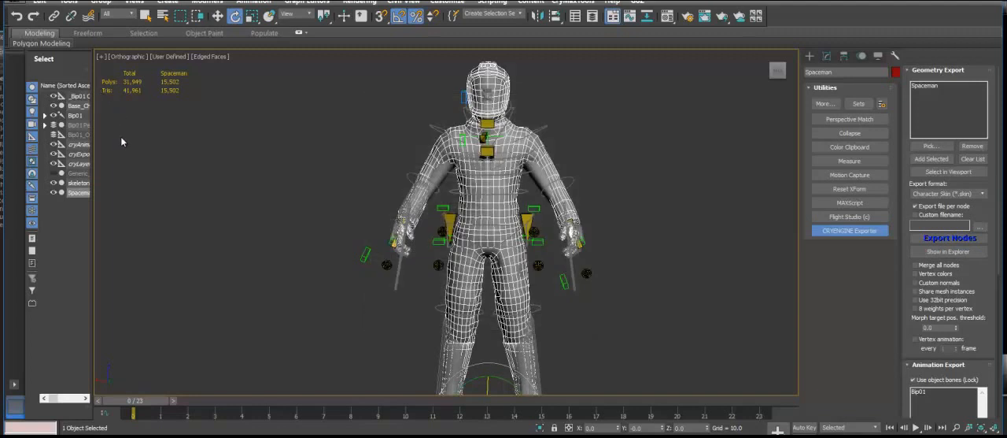
Switch to the CRYENGINE editor and open the Character Tool.
key(alt+Tab)
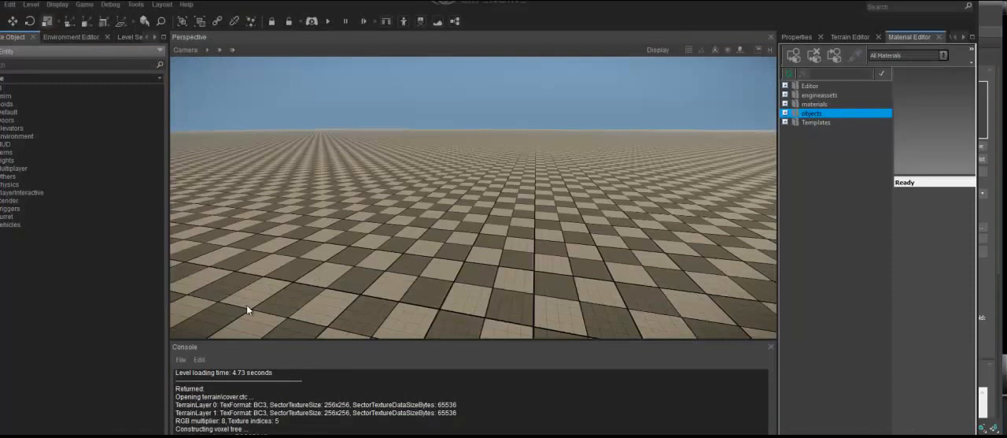
click(136, 5)
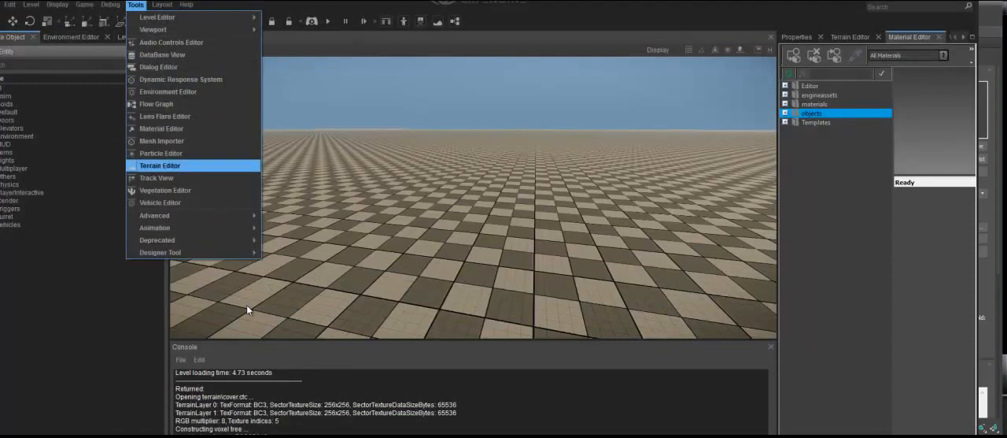
mouse_move(158, 227)
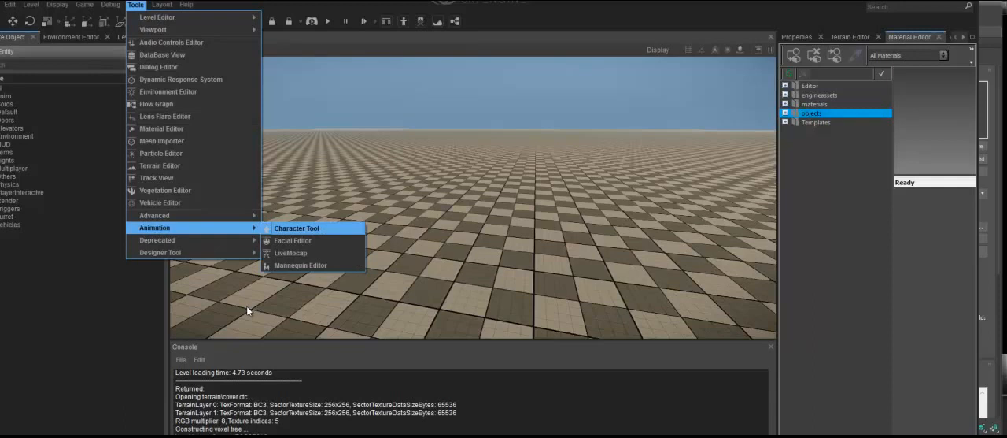
click(297, 228)
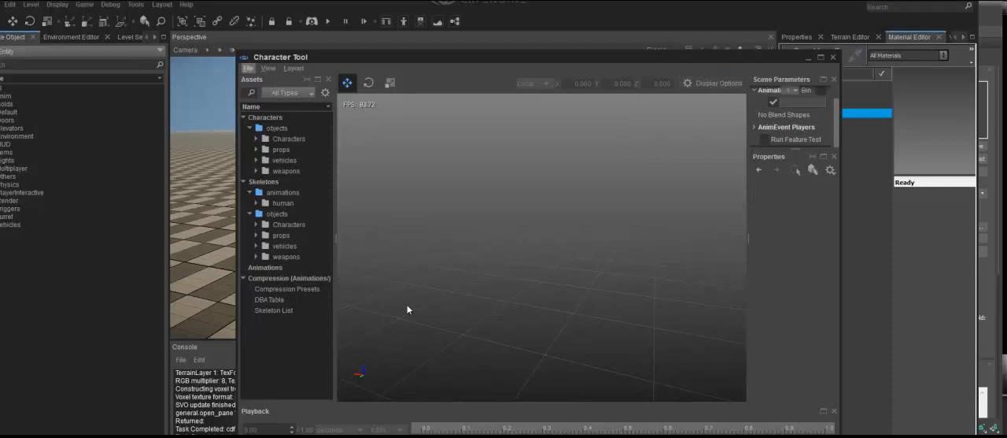
Create a new character definition named Spaceman in the Assets/objects/Characters/Spaceman folder.
key(alt+f)
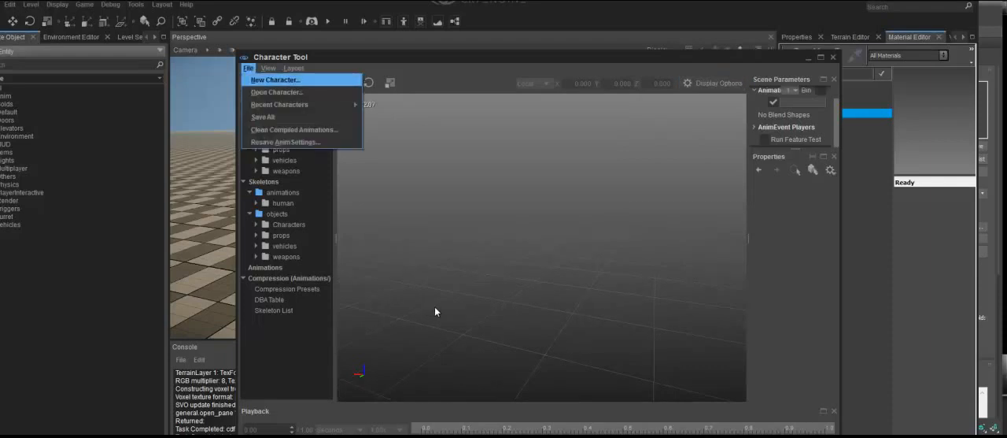
key(Return)
key(Down)
key(Down)
key(Down)
key(Down)
key(Down)
key(Down)
key(Down)
key(Down)
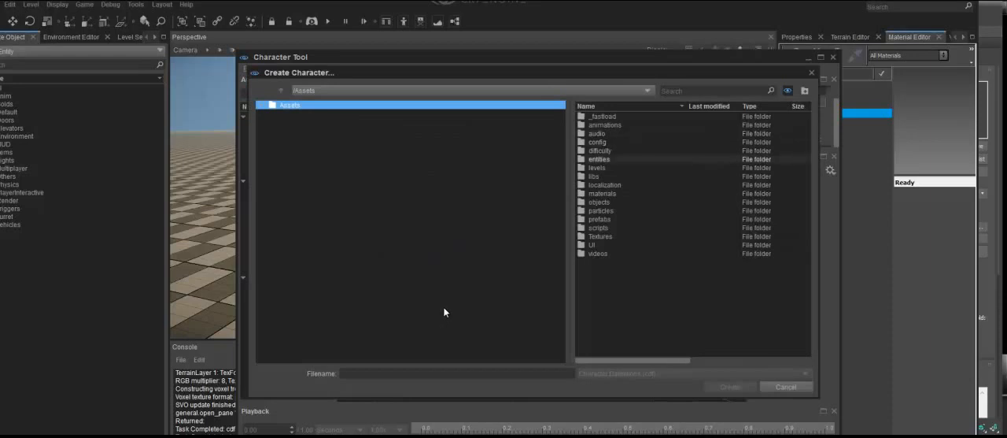
key(Return)
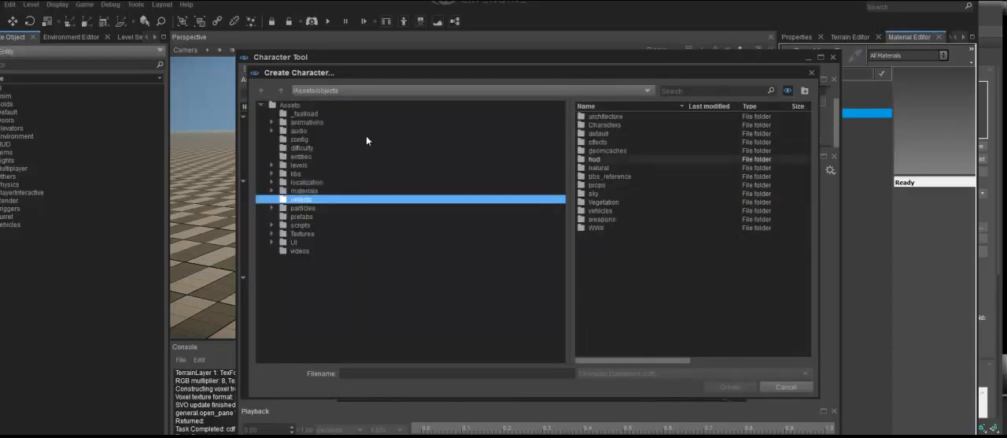
key(Return)
key(Down)
key(Down)
key(Down)
key(Down)
key(Return)
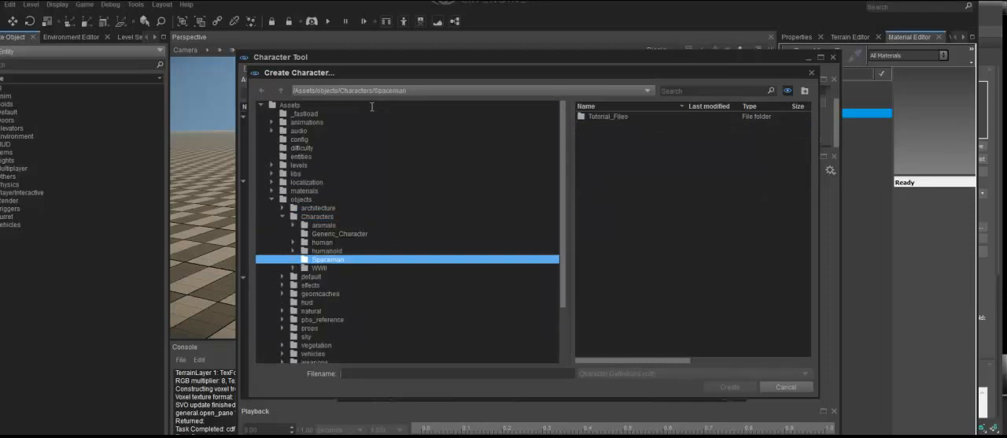
text(Spaceman)
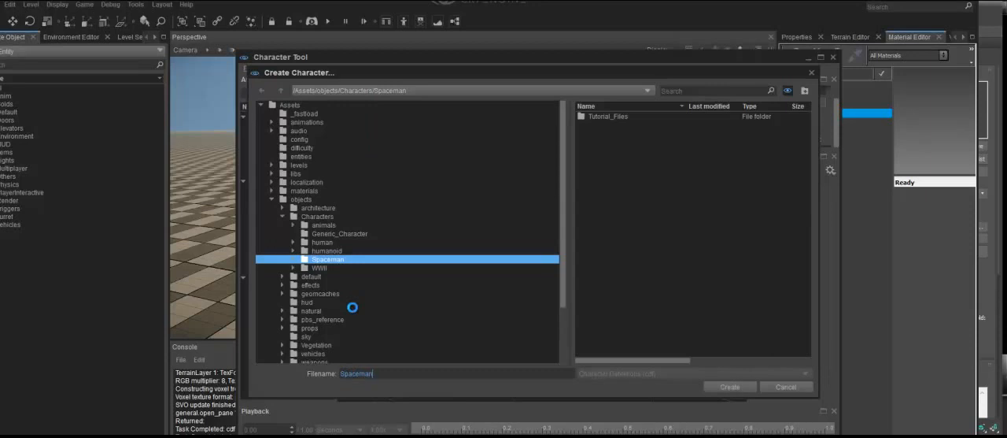
key(Return)
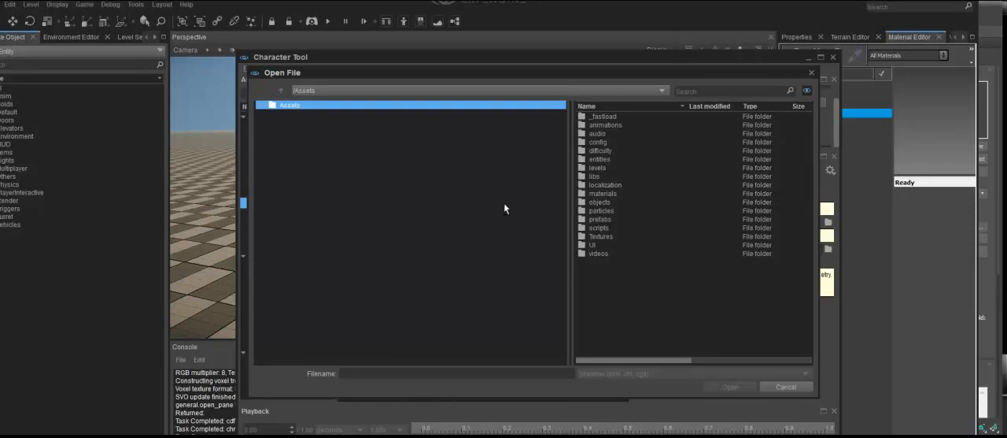
Set the character's skeleton to skeleton_player_generic.chr from objects/Characters/human/generic.
double_click(600, 202)
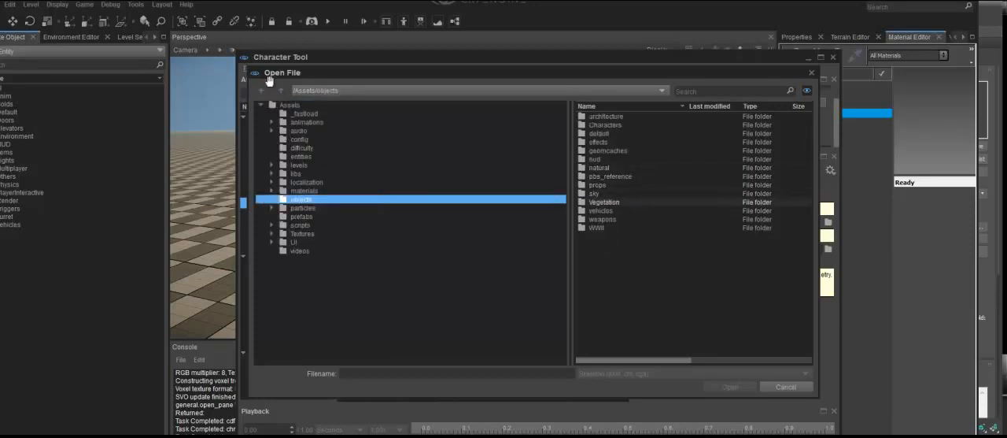
double_click(605, 125)
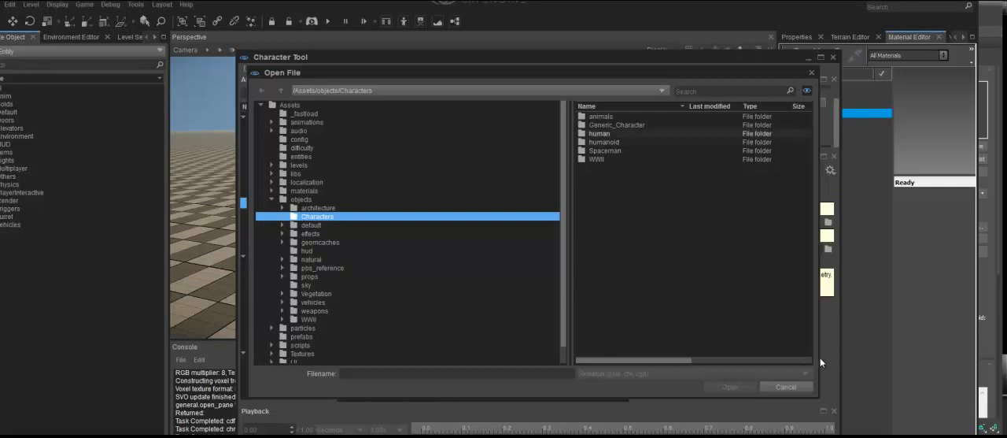
key(Return)
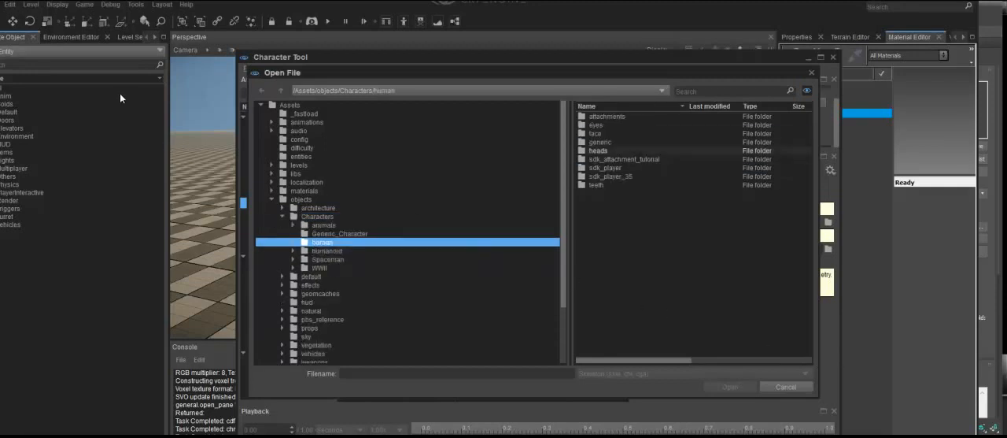
key(Up)
key(Return)
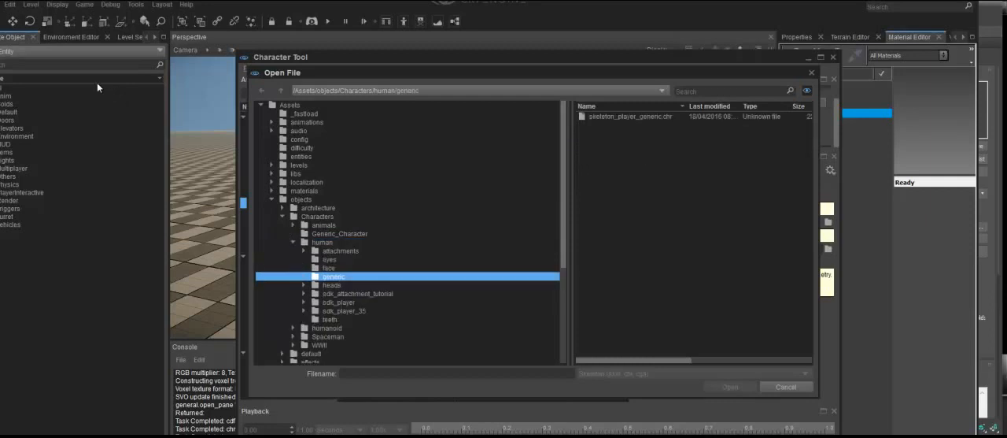
key(Down)
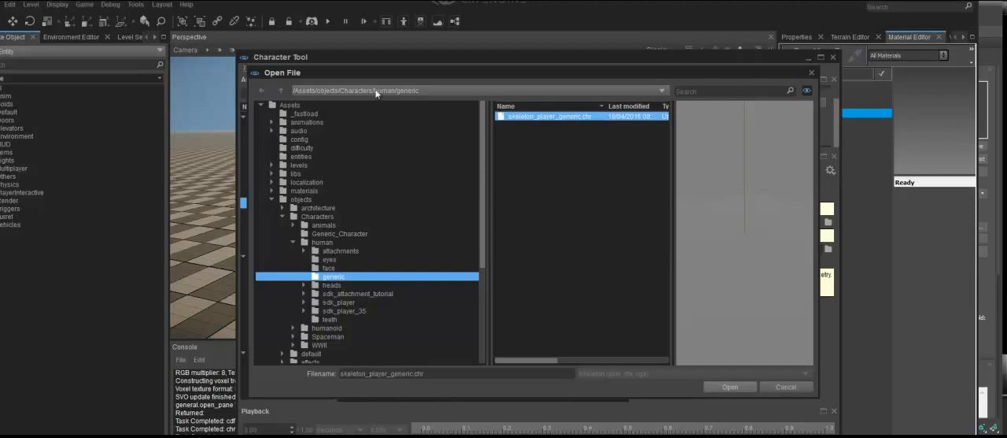
key(Escape)
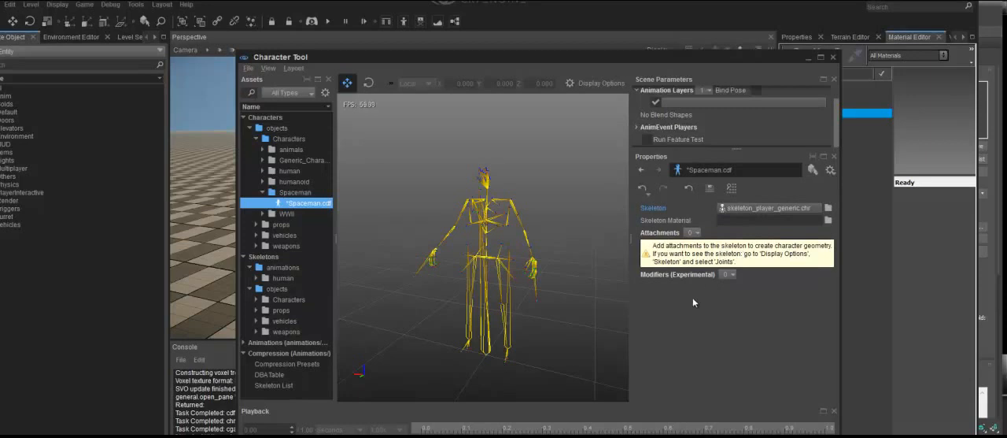
Set the skeleton material to skeleton_male_generic.mtl from objects/Characters/human/generic.
click(828, 220)
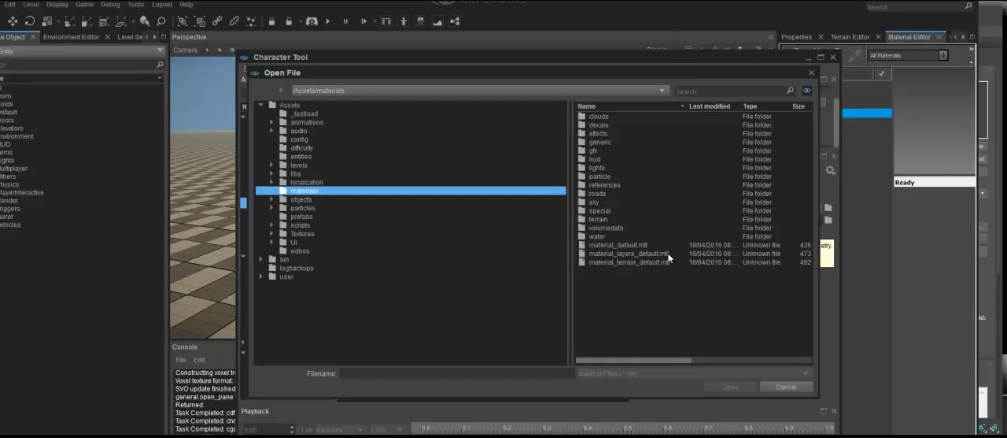
click(301, 199)
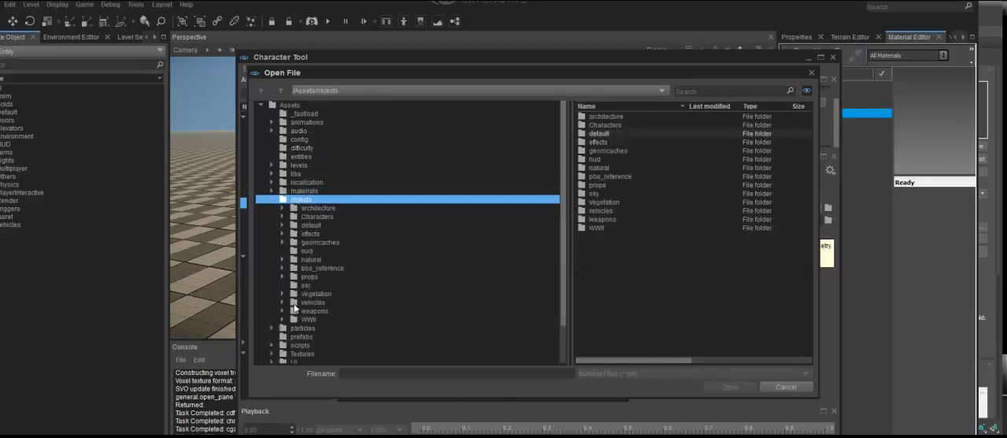
click(376, 217)
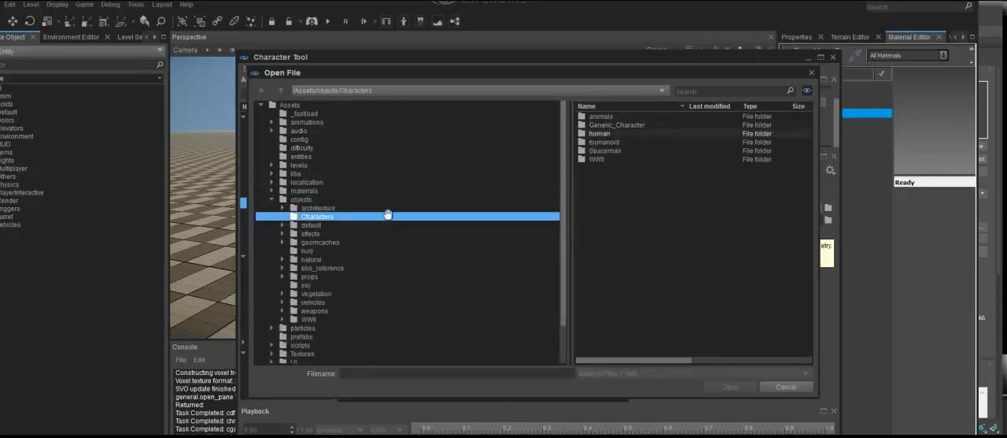
double_click(600, 133)
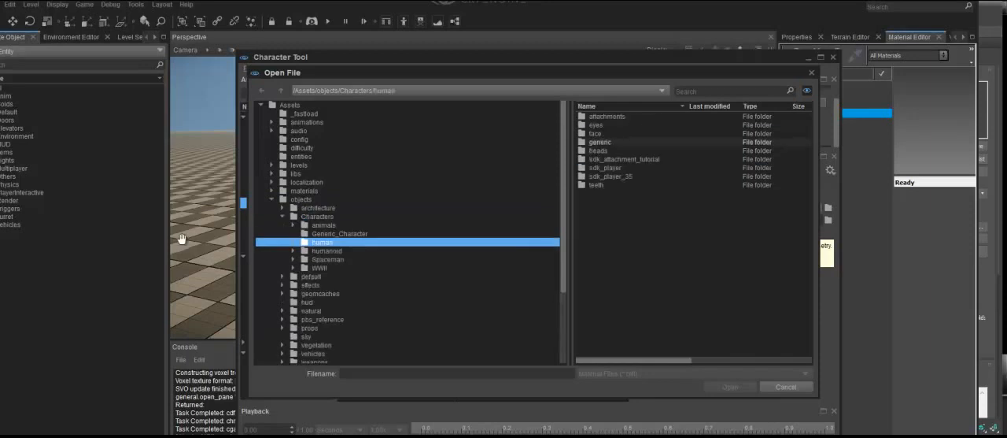
double_click(599, 142)
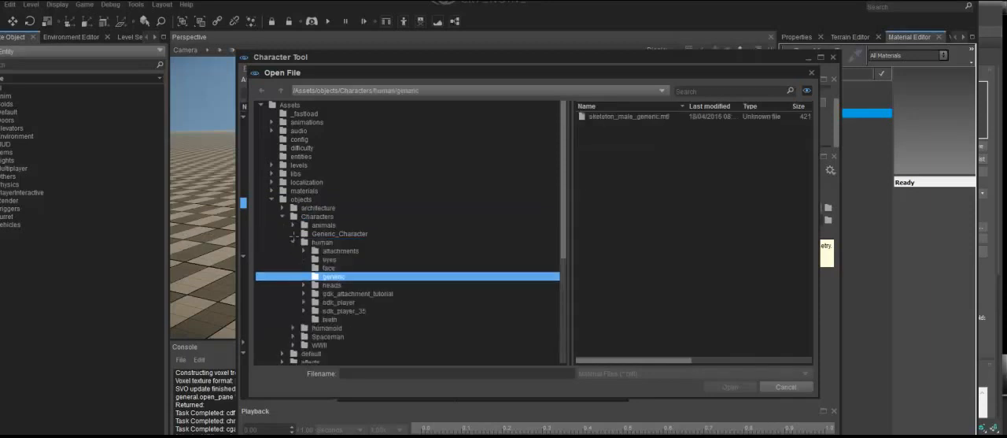
click(551, 116)
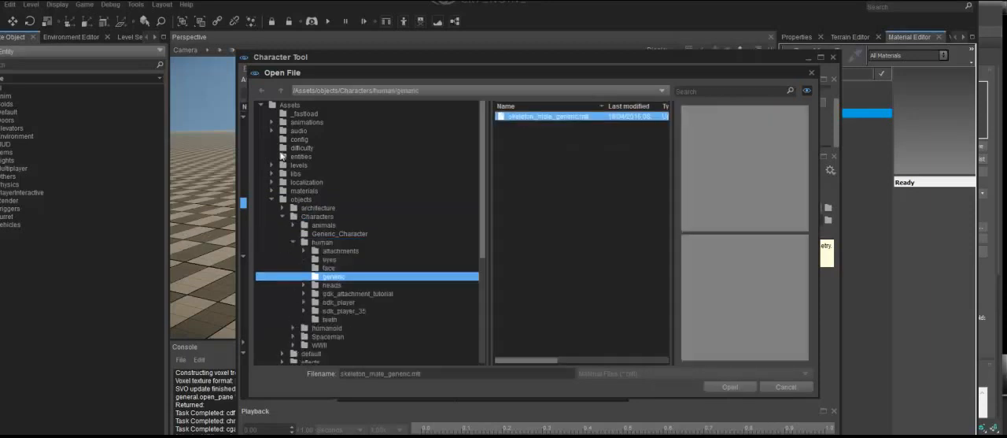
key(Return)
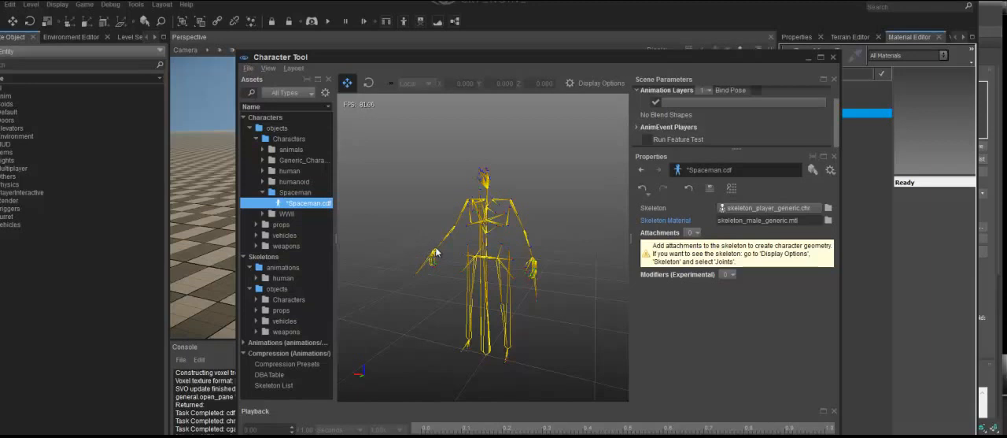
Save the character definition and add an attachment named Skin with its type set to Skin Attachment.
key(ctrl+s)
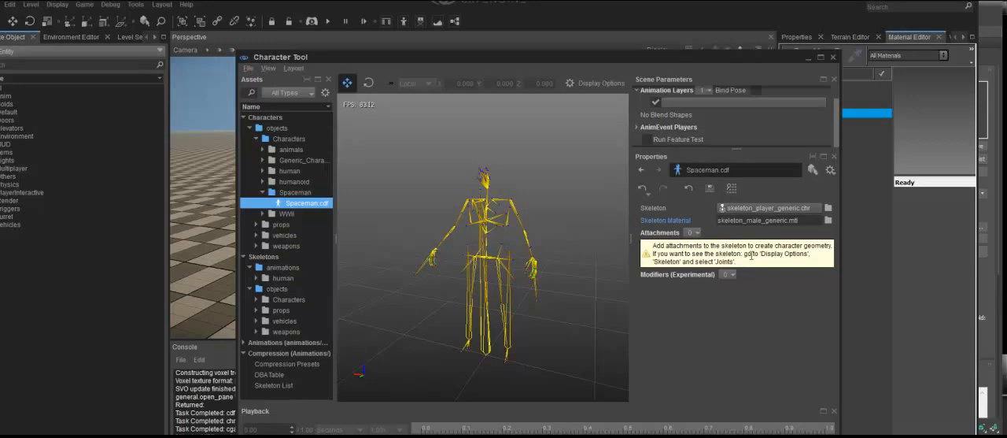
click(692, 233)
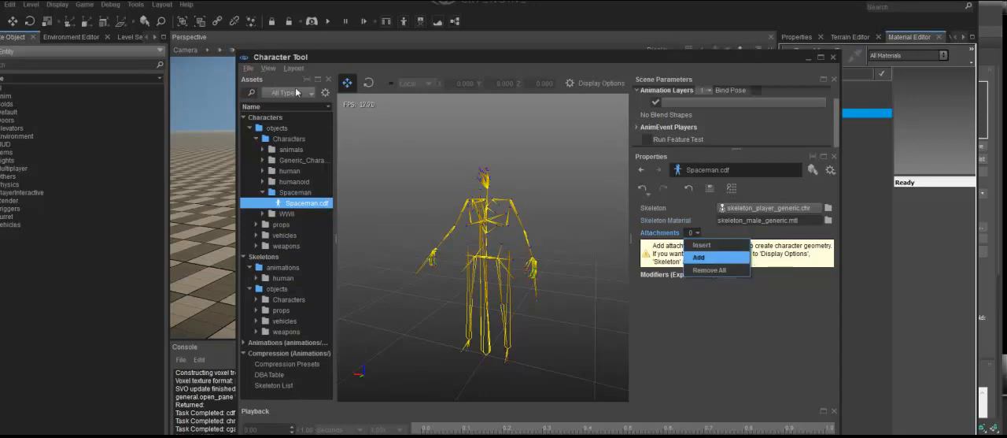
key(Return)
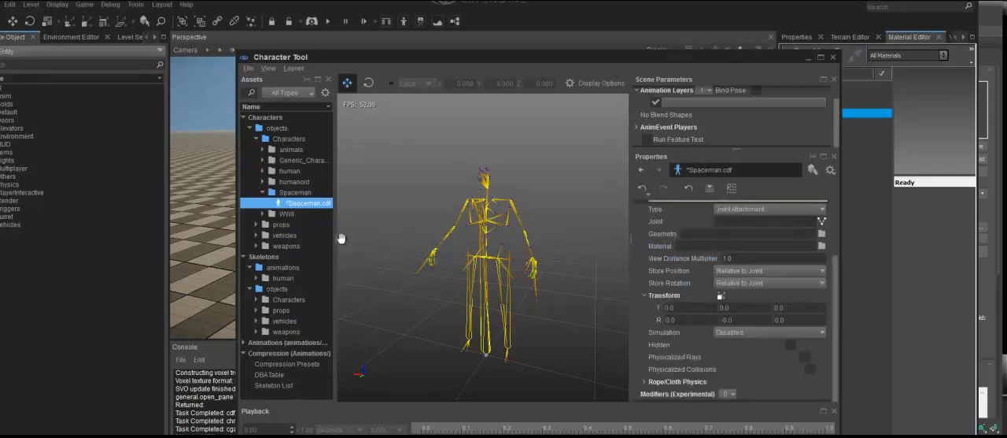
click(769, 209)
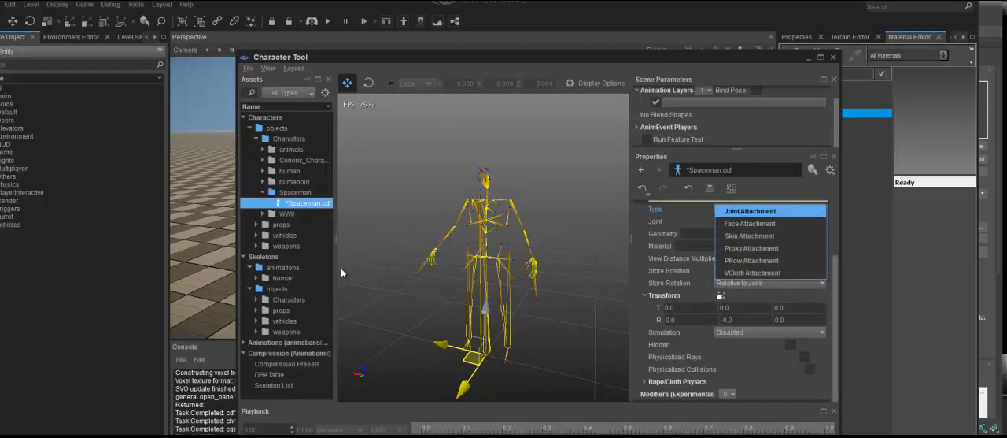
key(Down)
key(Return)
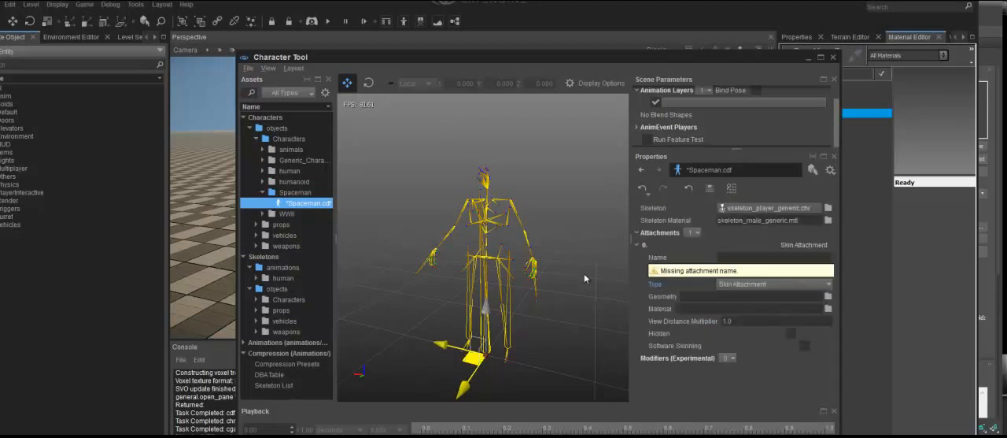
click(774, 257)
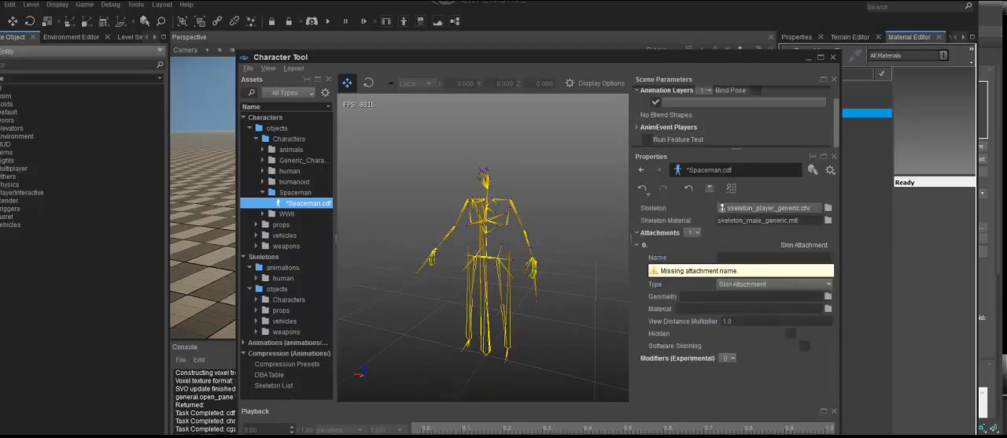
text(Skin)
Set the Skin attachment's material to spaceman.mtl and its geometry to Spaceman.skin, both from objects/Characters/Spaceman.
click(828, 297)
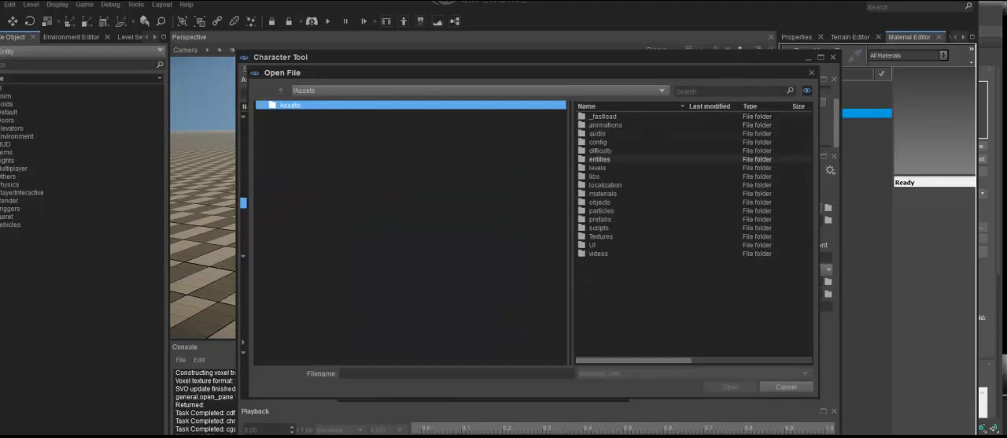
double_click(600, 201)
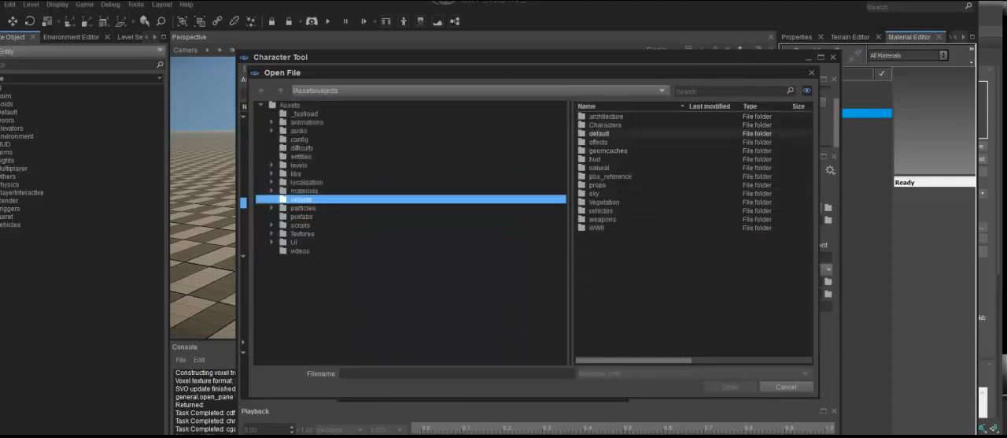
double_click(606, 125)
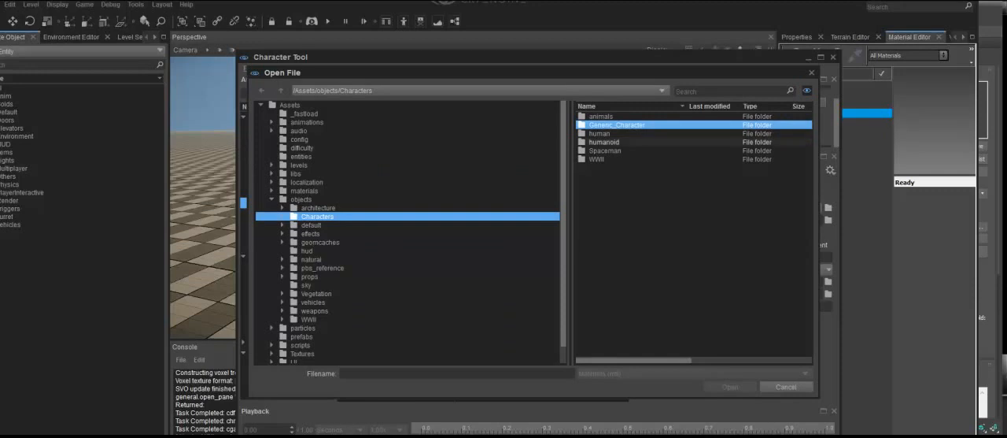
double_click(605, 150)
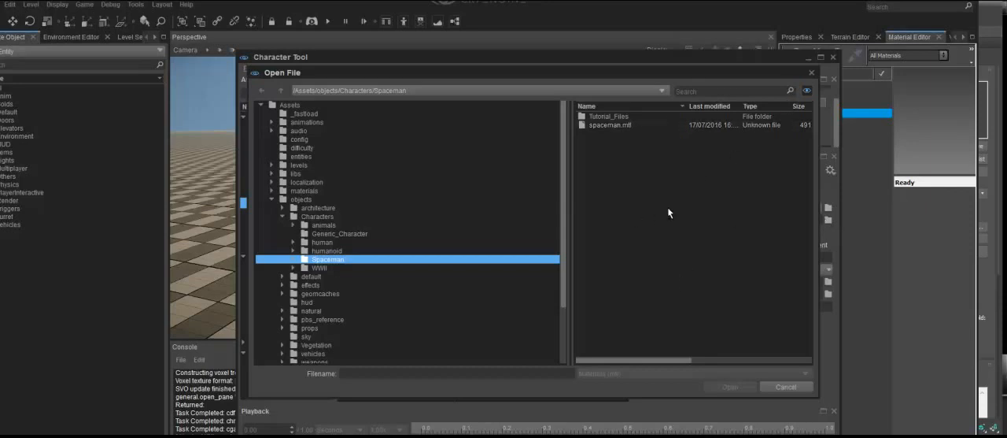
click(810, 72)
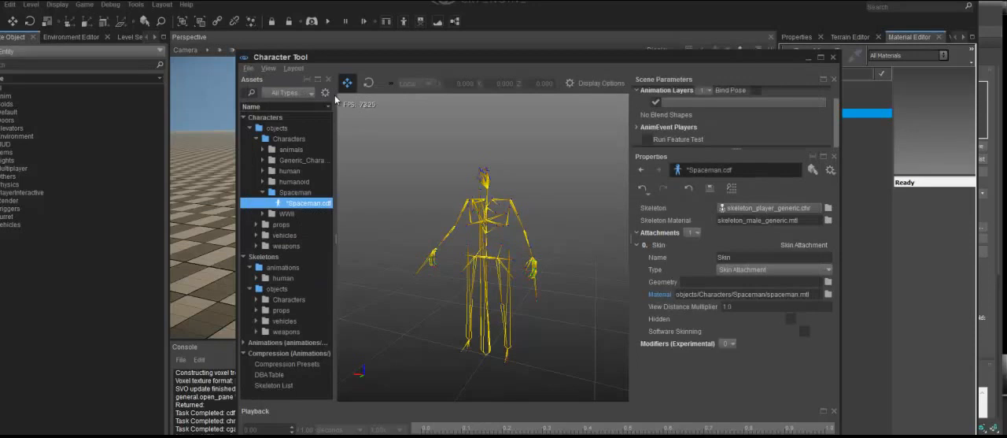
key(ctrl+o)
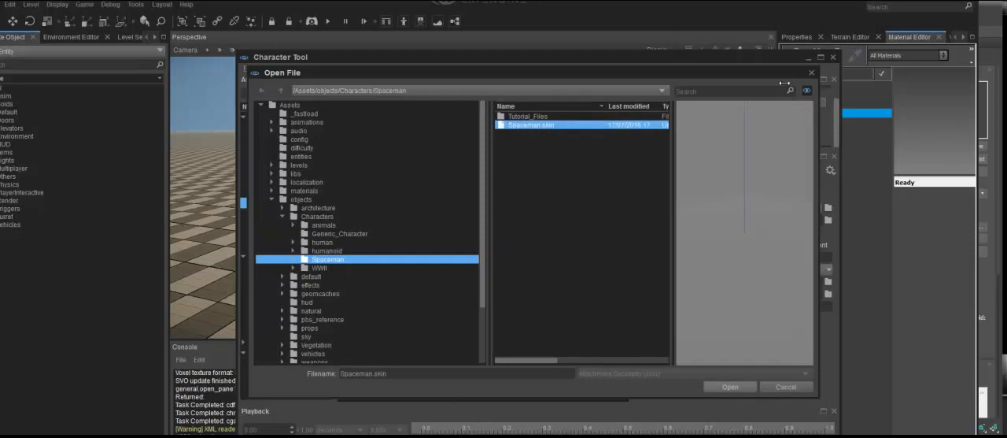
click(811, 72)
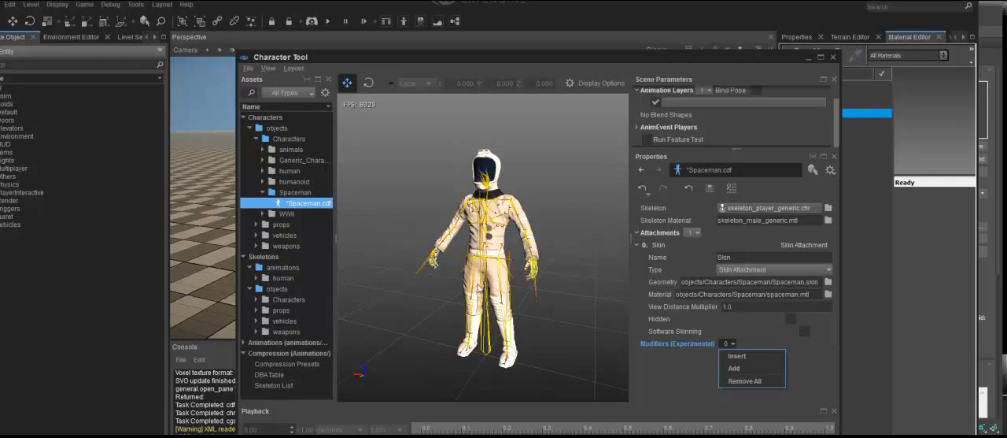
Save the changes to Spaceman.cdf and close the Character Tool.
key(alt+f)
key(Down)
key(Down)
key(Down)
key(Down)
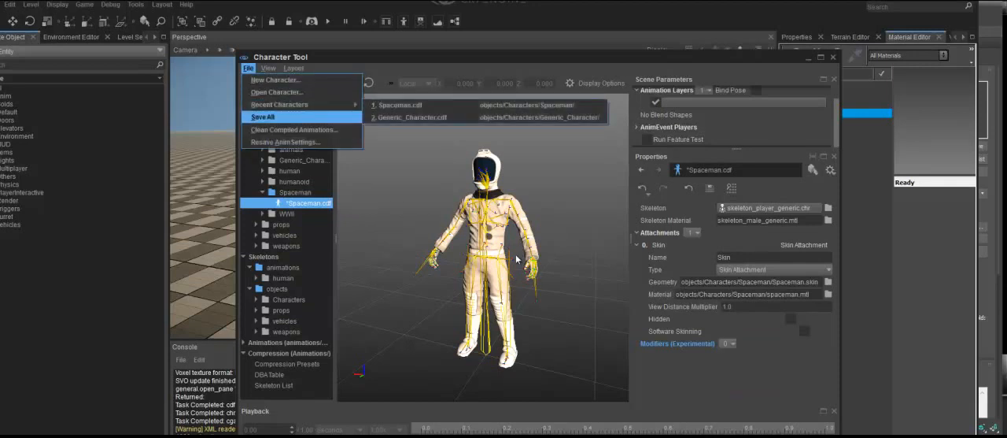
key(Return)
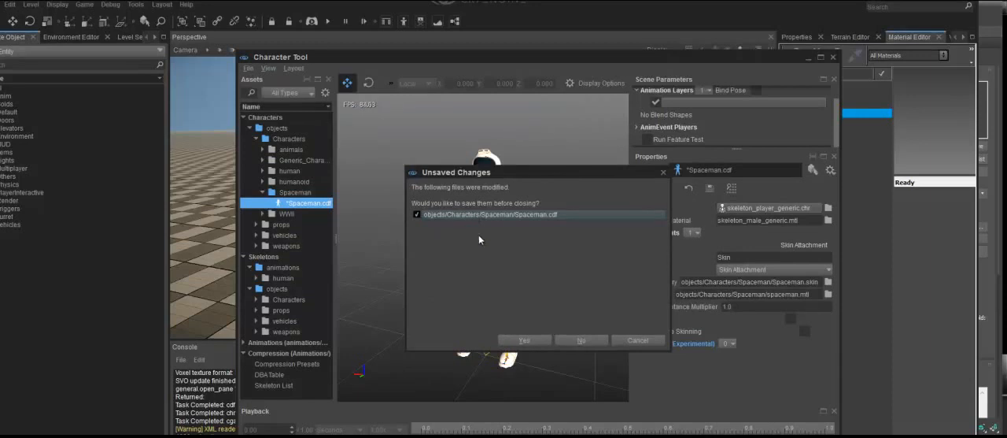
key(Return)
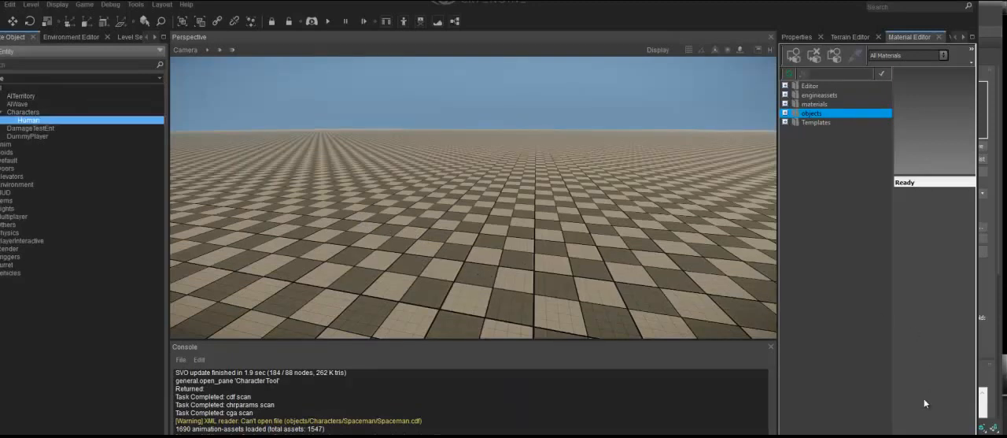
Place a Human entity in the level and set its Model property to spaceman.cdf from objects/Characters/Spaceman.
click(846, 358)
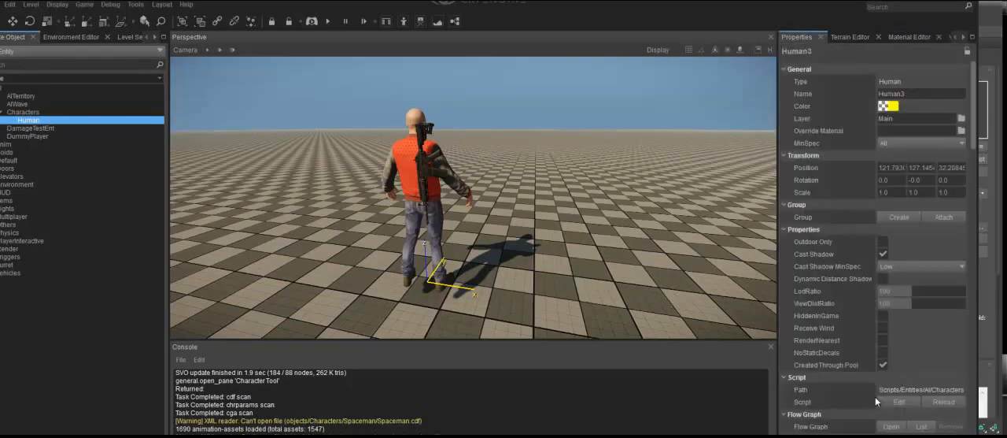
drag(973, 106, 974, 267)
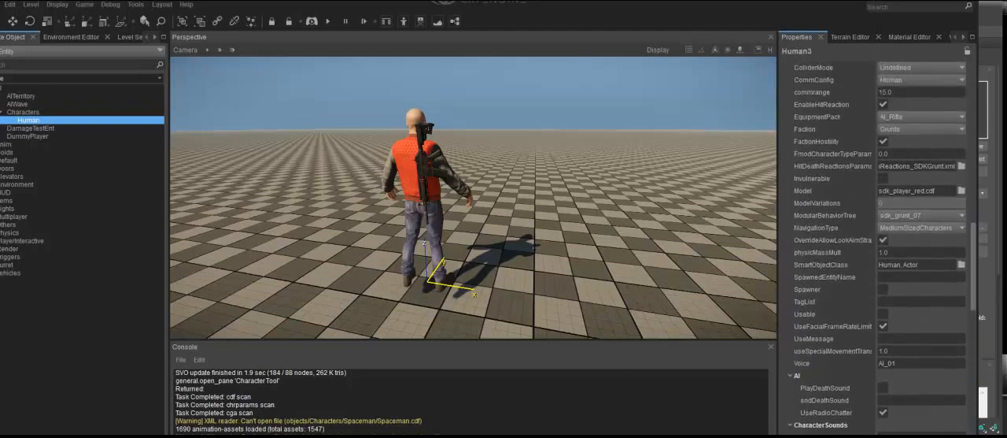
click(961, 190)
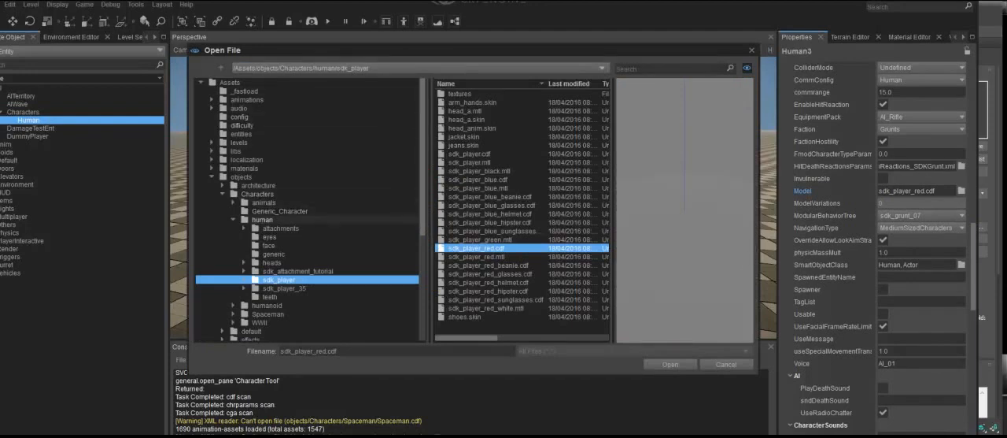
click(233, 220)
double_click(268, 237)
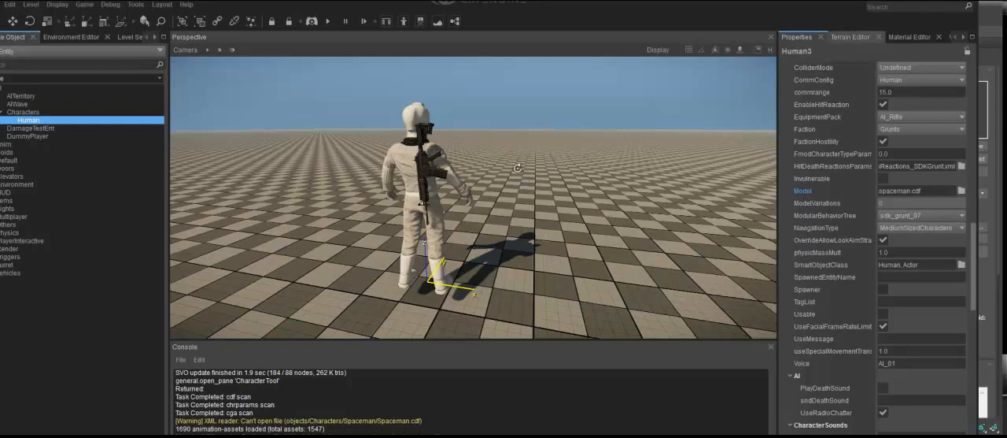
Test the Spaceman character in game mode by walking around it and watching it move, and return to editing.
click(492, 127)
right_drag(492, 129, 500, 256)
key(s)
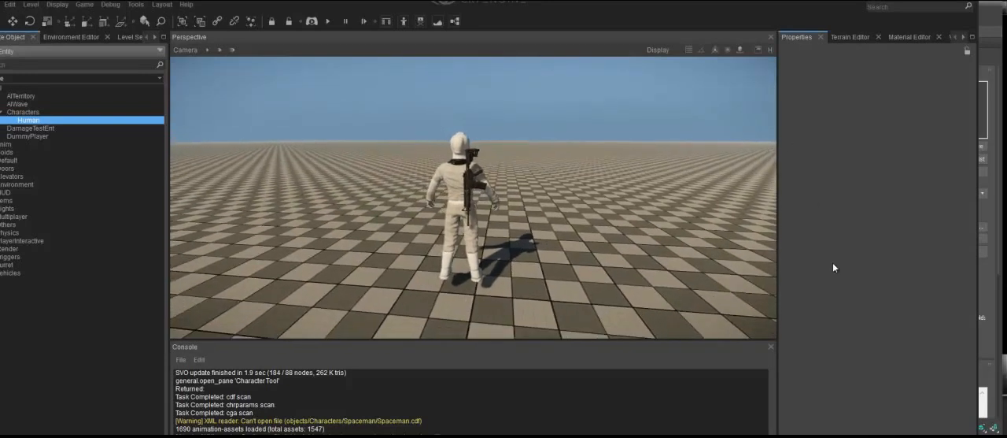
key(ctrl+g)
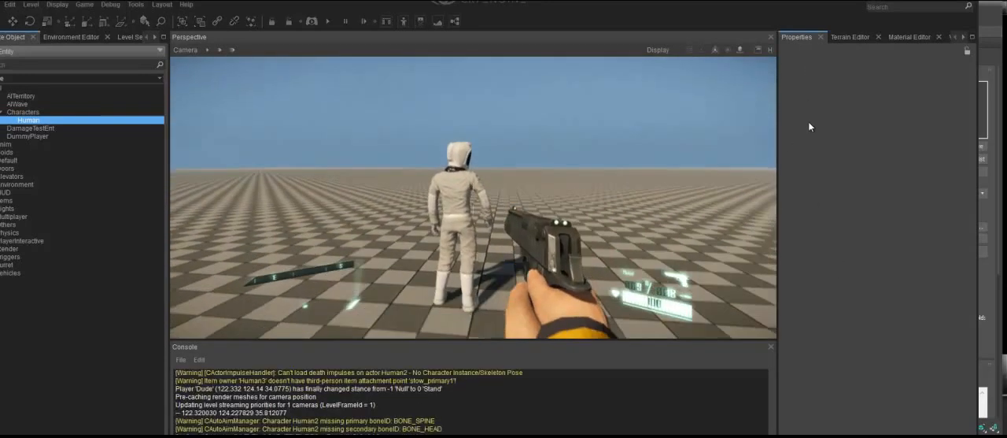
key(w)
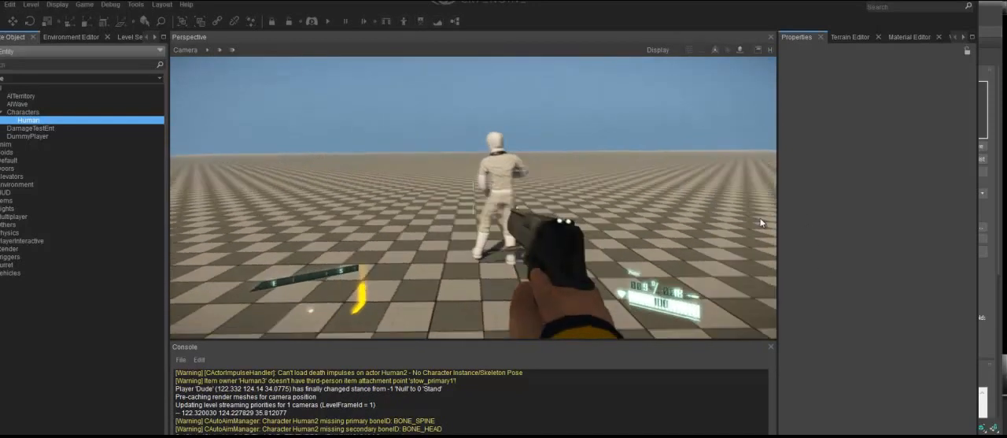
key(w)
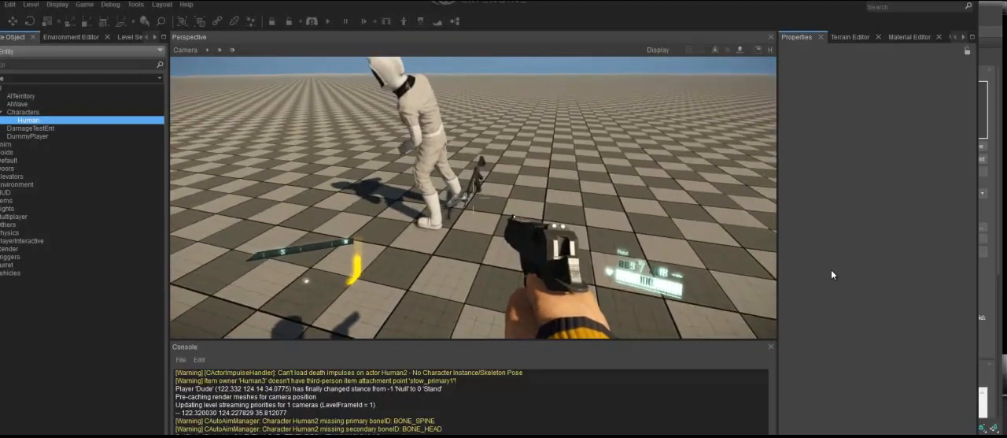
key(s)
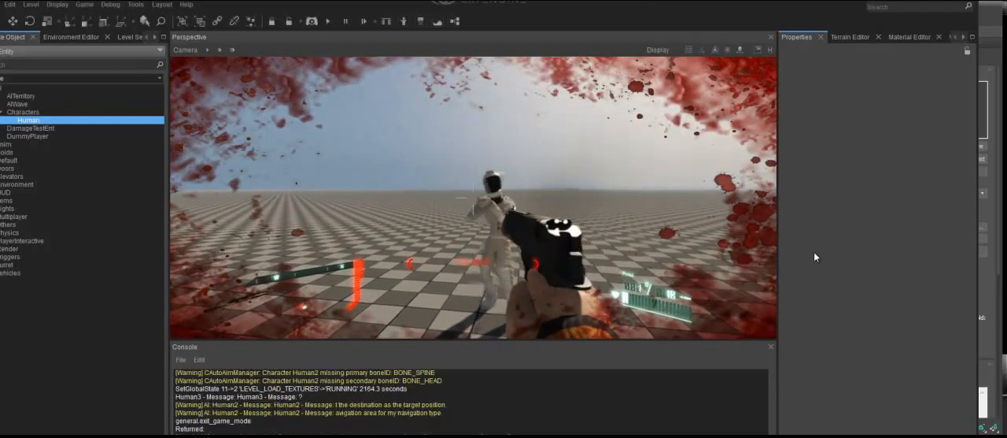
key(Escape)
mouse_move(825, 260)
right_down()
mouse_move(836, 272)
mouse_move(829, 251)
mouse_move(851, 269)
mouse_move(830, 261)
right_up()
key(d)
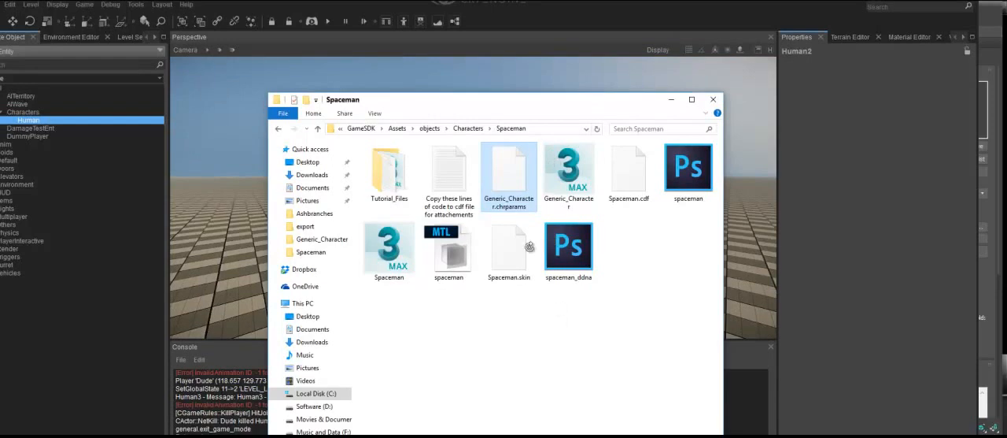
Rename Generic_Character.chrparams in the Spaceman folder to Spaceman.chrparams.
key(F2)
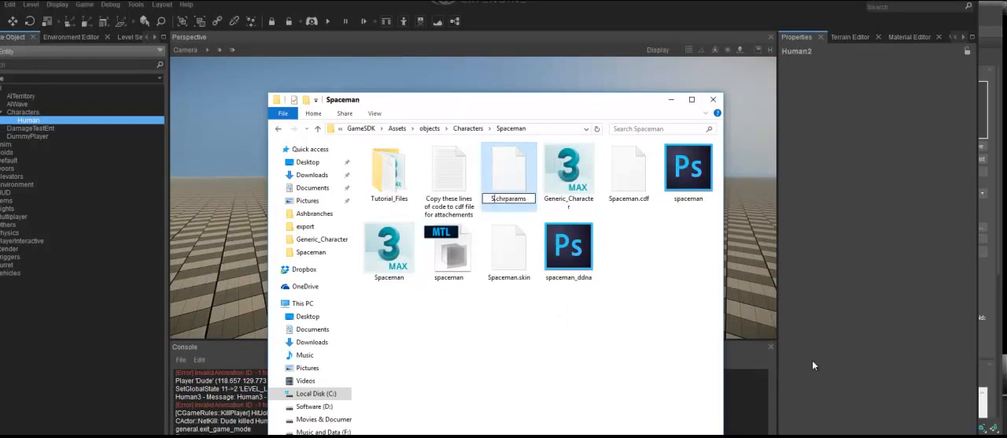
text(Spaceman)
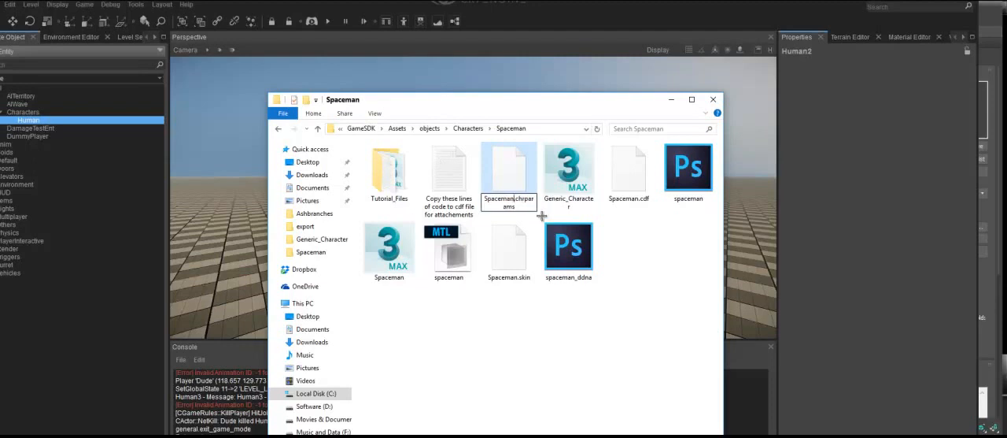
key(Return)
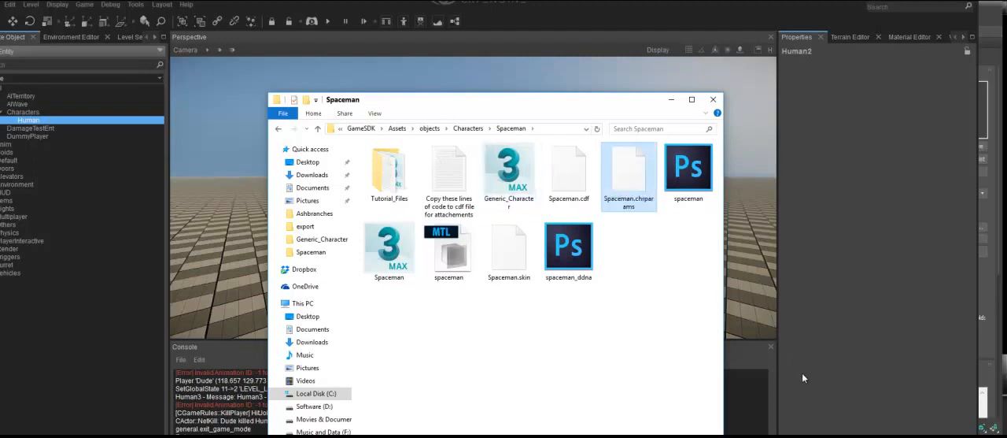
Switch back to the CRYENGINE editor and reload the characters level from the recent files, saving its changes.
click(885, 352)
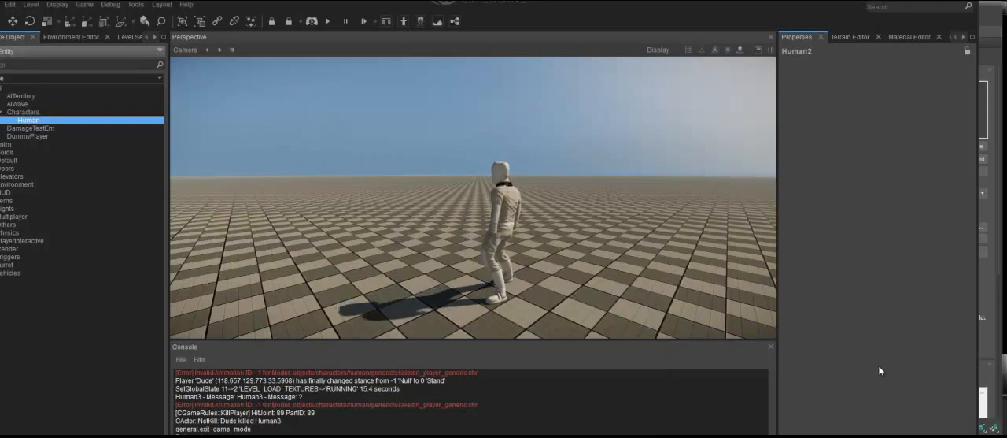
key(alt+f)
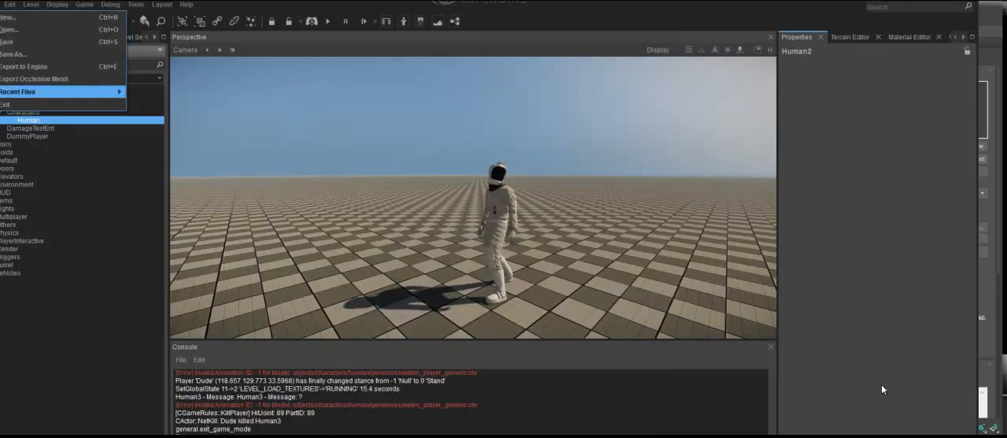
mouse_move(60, 92)
key(Right)
key(Return)
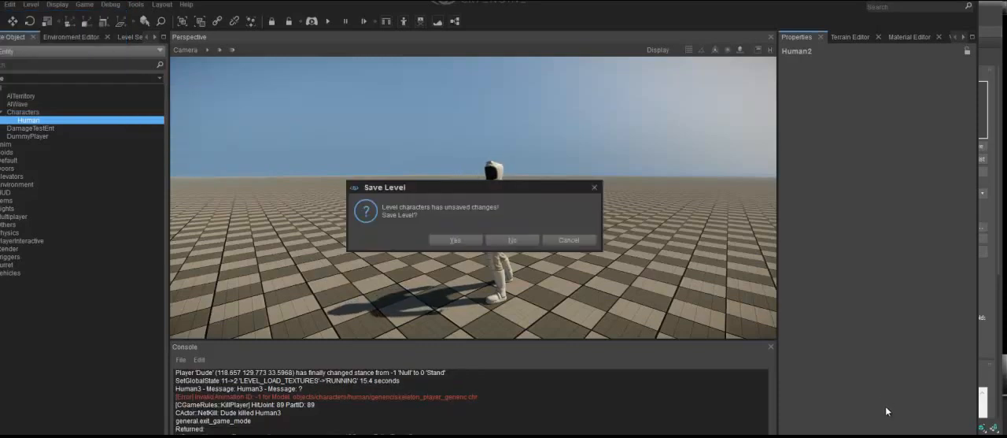
key(Return)
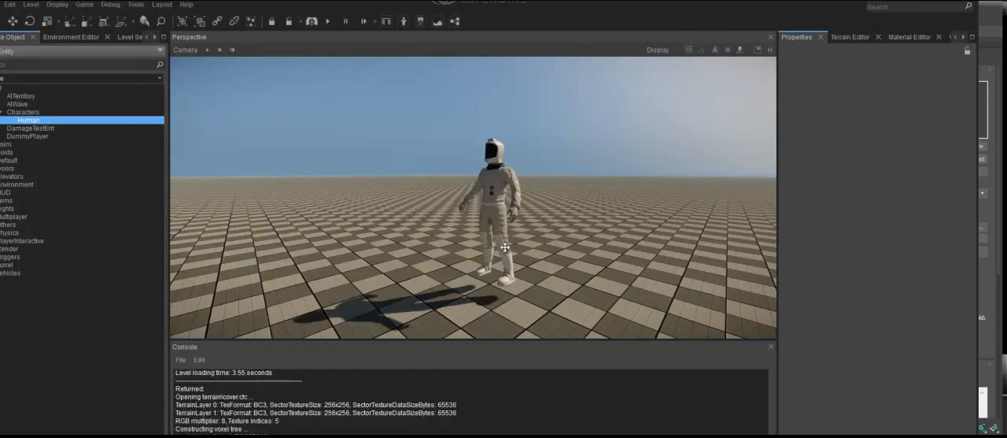
Test the reloaded Spaceman in game mode by shooting it until it falls, and return to editing.
key(ctrl+g)
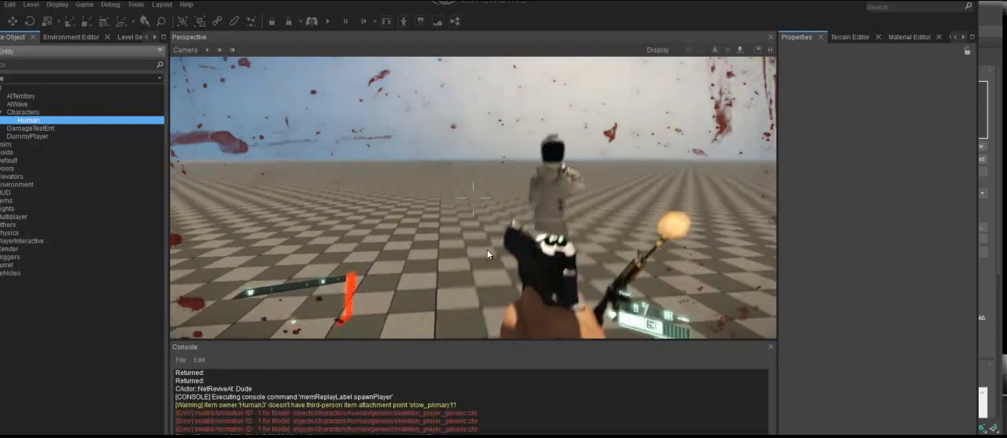
click(482, 251)
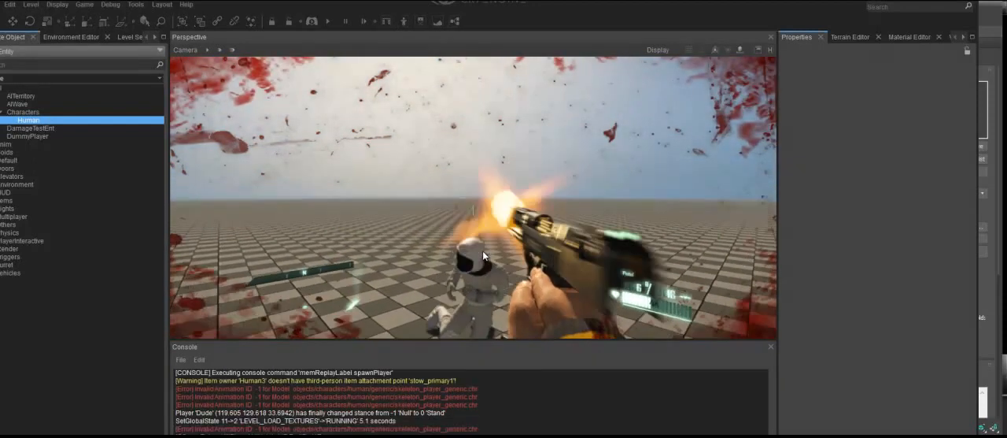
click(366, 80)
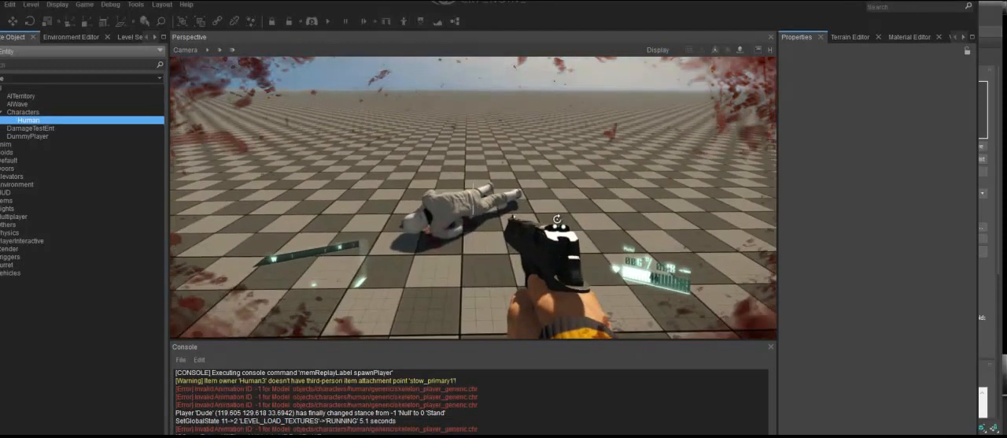
key(Escape)
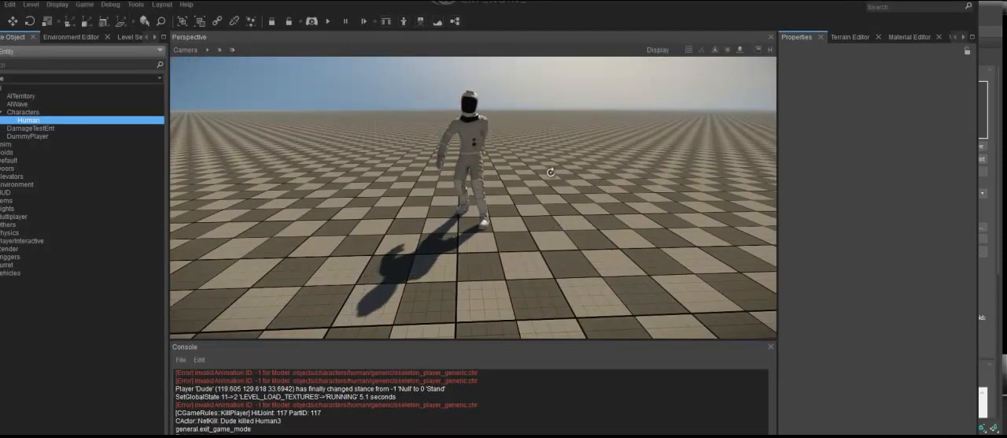
key(s)
right_drag(552, 261, 556, 262)
key(q)
key(q)
key(q)
key(q)
key(q)
key(w)
mouse_move(568, 148)
right_down()
mouse_move(556, 142)
mouse_move(582, 146)
right_up()
Switch to the Spaceman folder in File Explorer and open the text file "Copy these lines of code to cdf file for attachements".
key(alt+Tab)
click(581, 140)
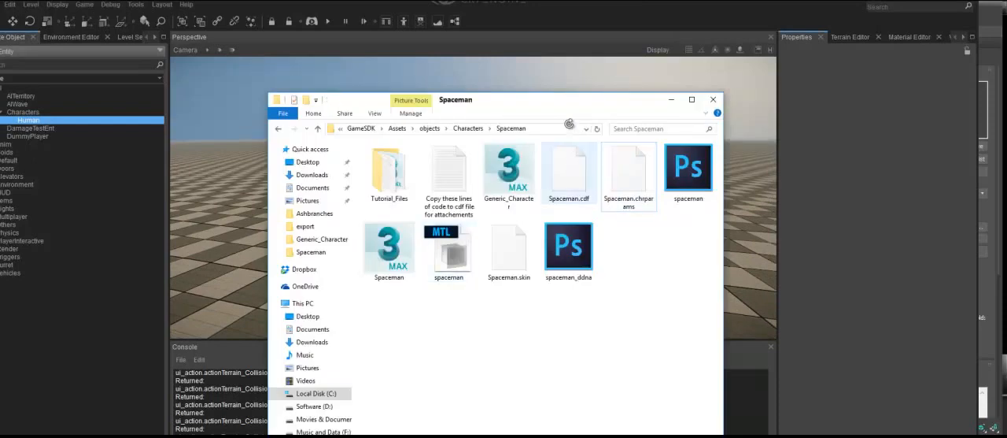
click(449, 178)
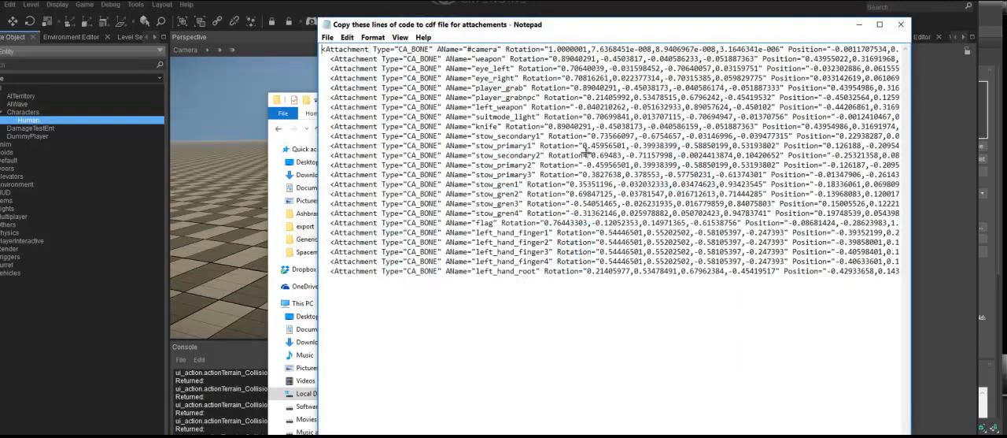
Open Spaceman.cdf from the Spaceman folder in the code editor and add two blank lines below the opening AttachmentList tag.
key(alt+Tab)
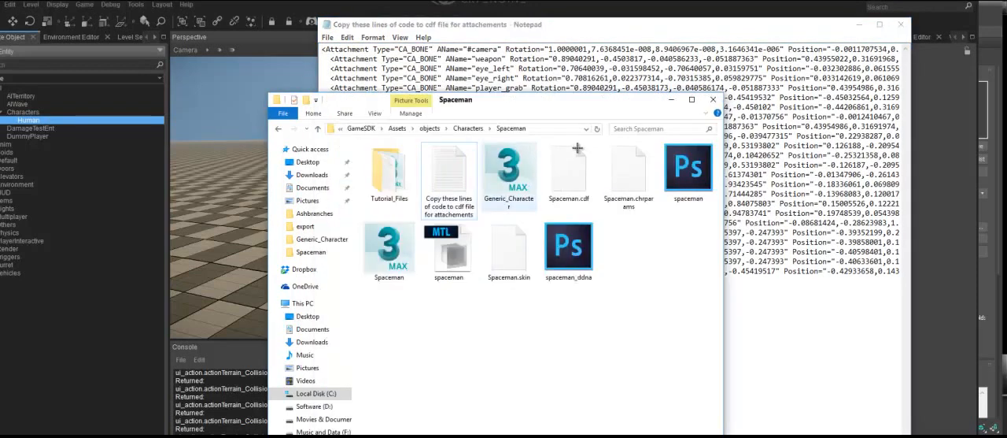
click(580, 195)
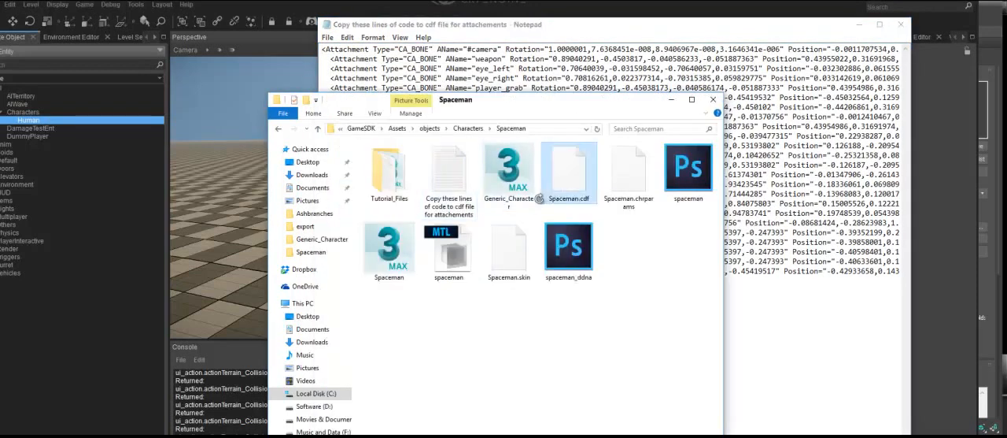
right_click(568, 195)
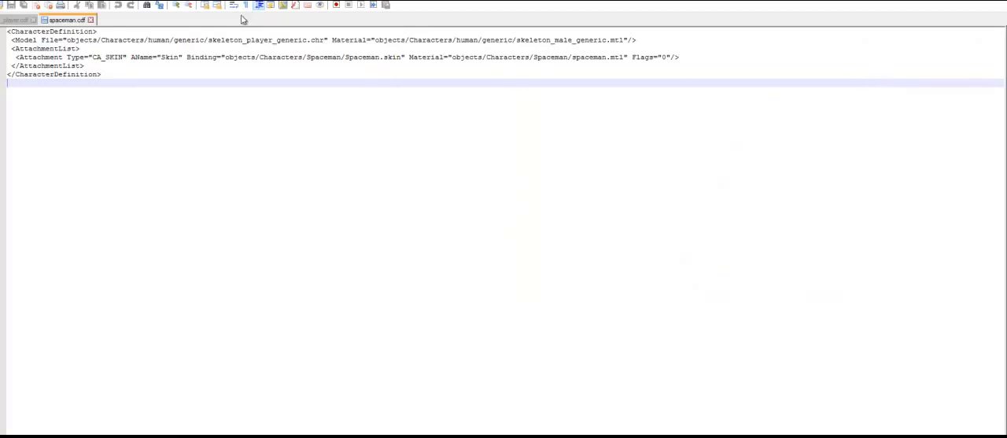
click(157, 48)
key(Return)
key(Return)
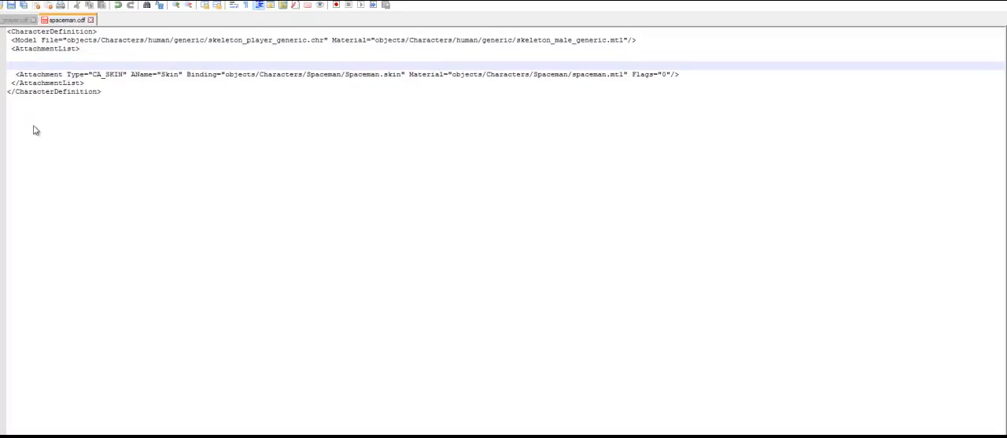
Copy all the CA_BONE attachment lines from the Notepad file into spaceman.cdf above the Skin attachment and save the file.
key(alt+Tab)
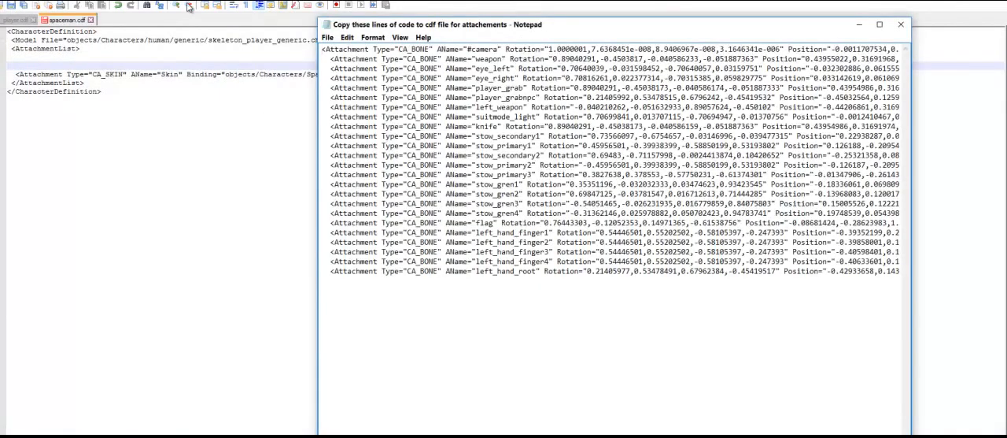
key(ctrl+a)
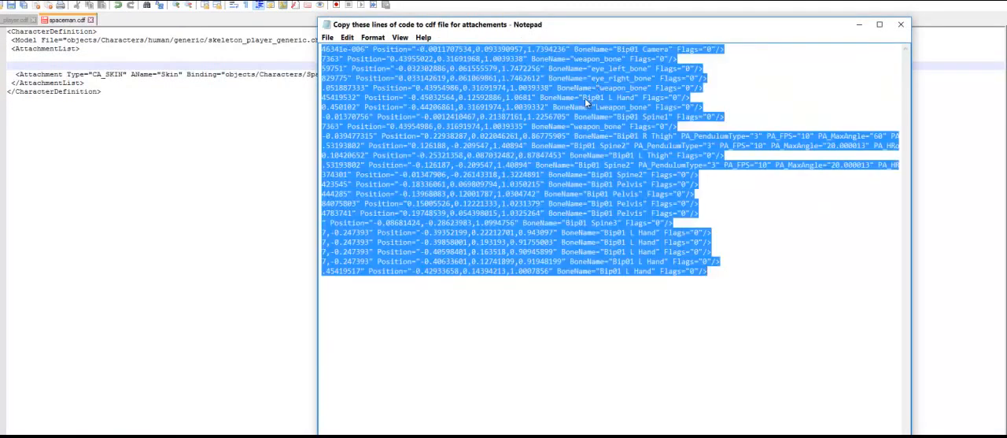
key(alt+Tab)
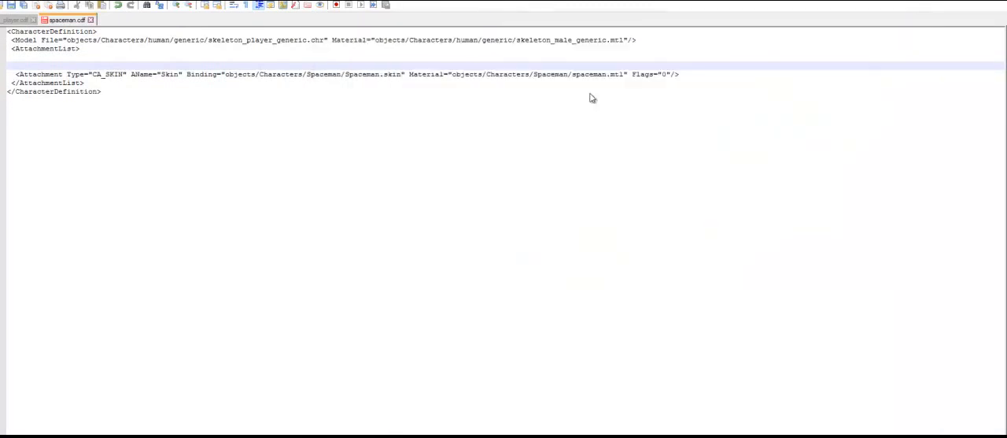
key(ctrl+v)
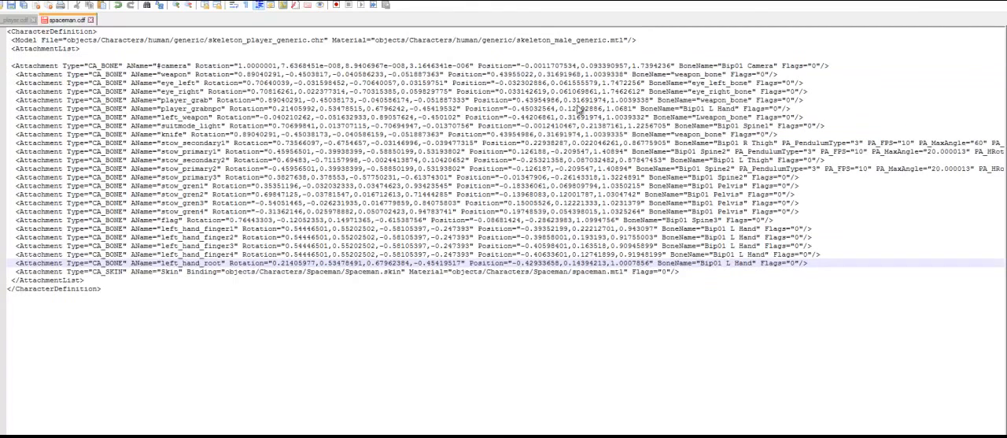
key(Return)
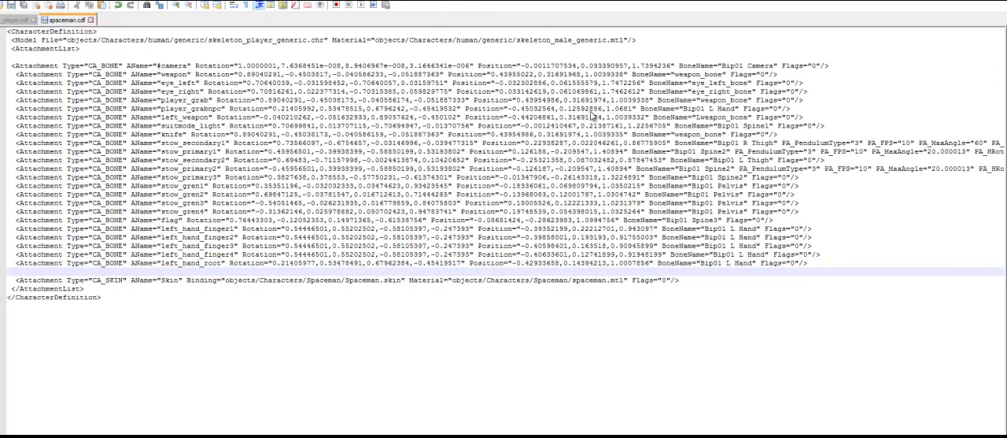
Switch back to the CRYENGINE editor and reload the characters level with the edited character definition.
key(alt+Tab)
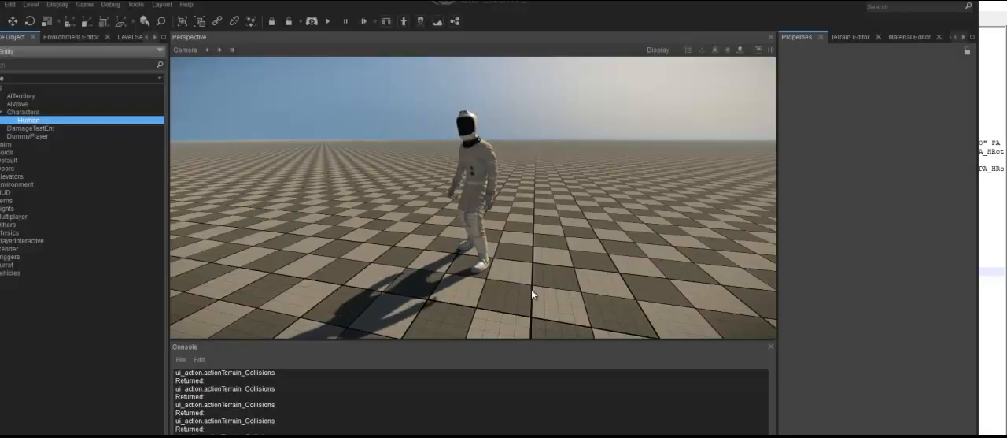
click(1, 5)
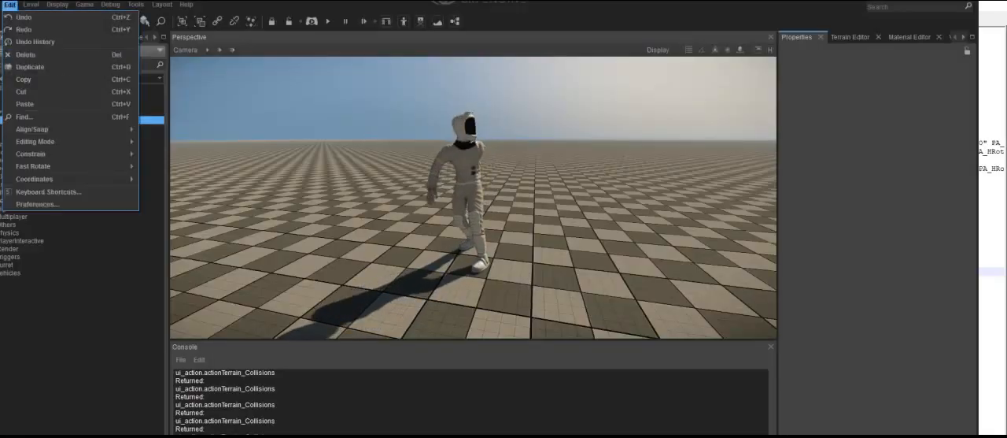
mouse_move(1, 5)
key(Up)
key(Right)
key(Return)
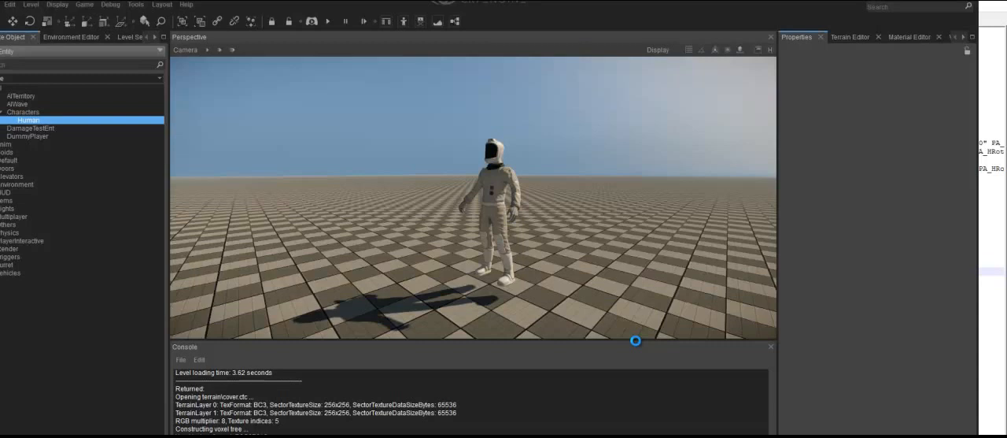
Test the Spaceman's weapon attachments in game mode by shooting it down, and return to editing.
key(ctrl+g)
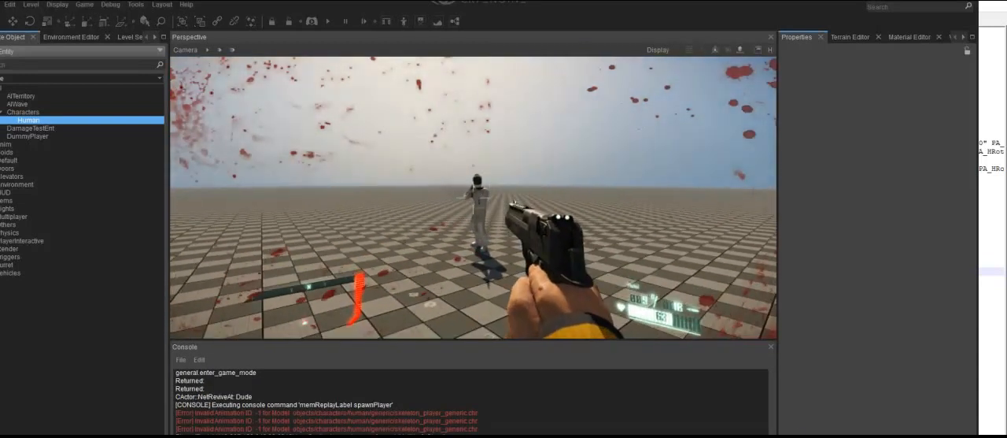
click(473, 197)
click(473, 198)
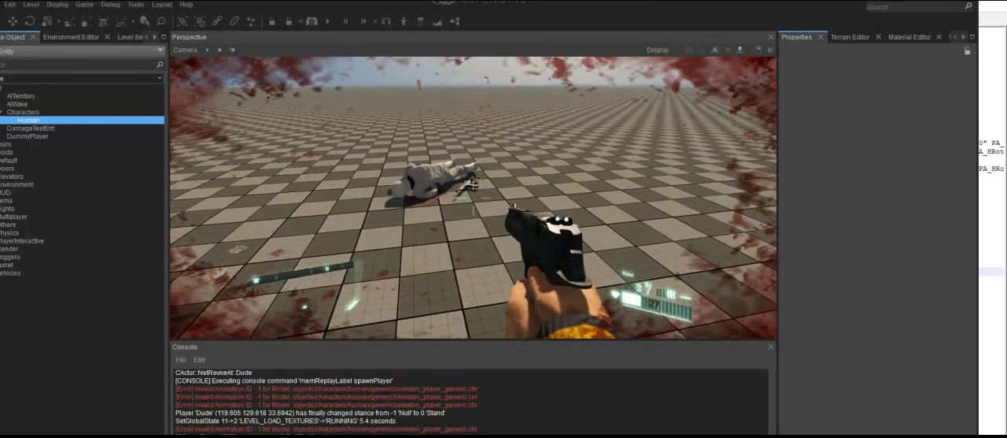
key(Escape)
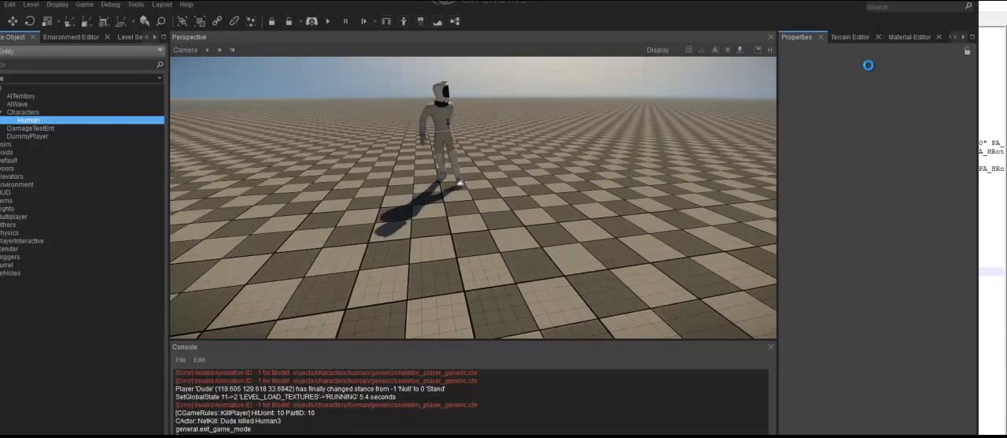